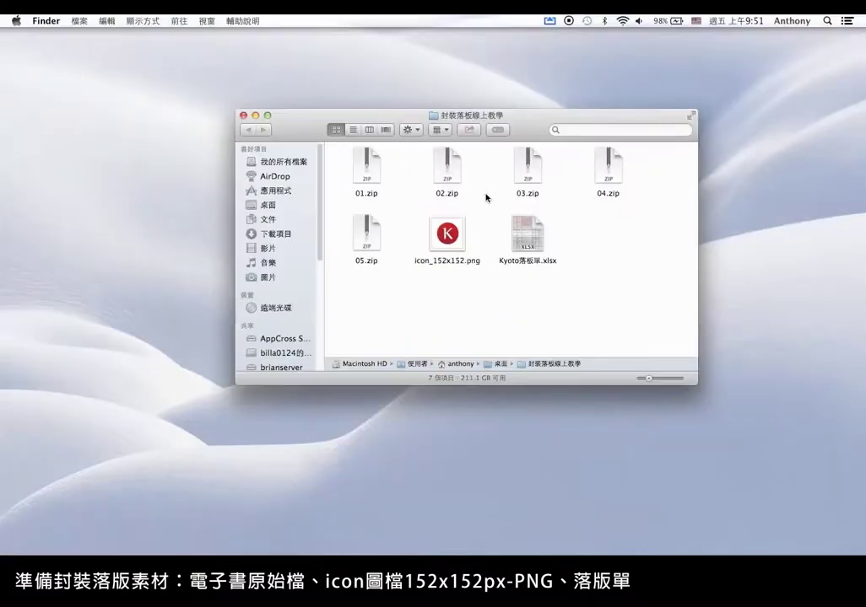
- Minimize the folder of source materials and switch to Safari with the AppCross site, shifting its window fully into view
left_click(256, 115)
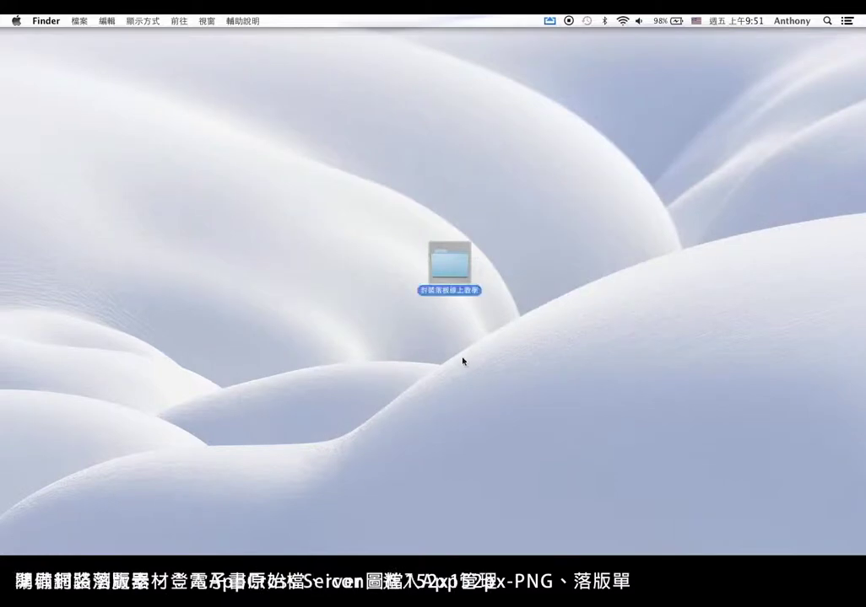
mouse_move(464, 544)
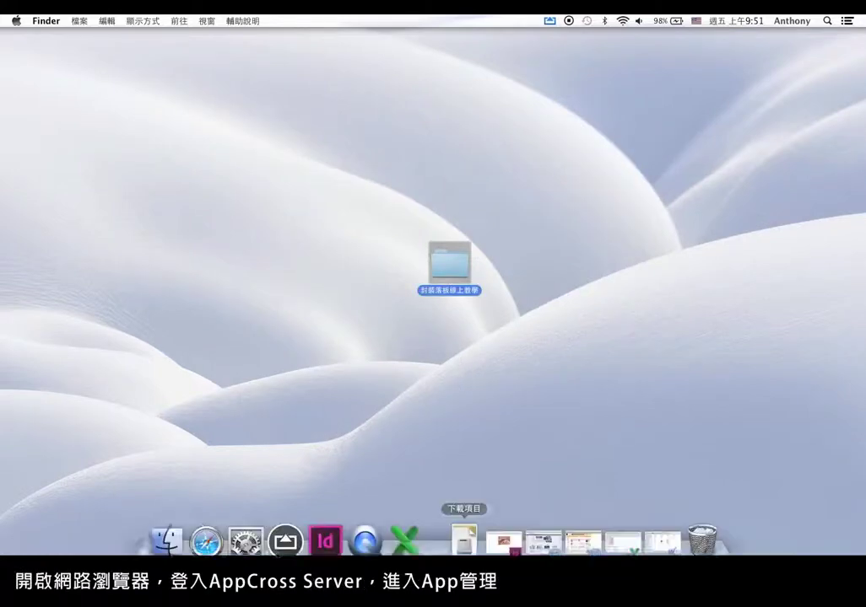
left_click(551, 537)
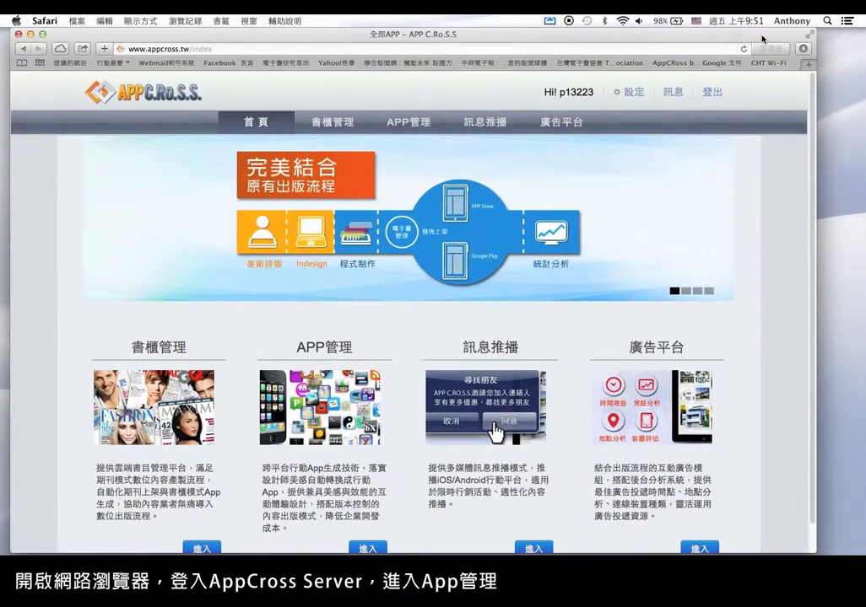
mouse_move(762, 38)
left_mouse_down()
mouse_move(773, 33)
mouse_move(758, 29)
mouse_move(777, 32)
left_mouse_up()
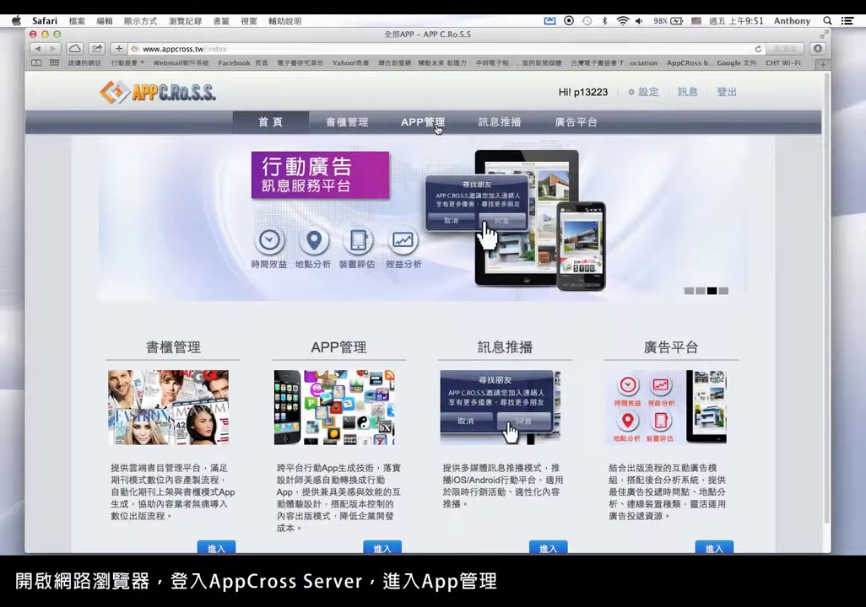
- Go to APP管理 and open the form for adding a new app
left_click(438, 133)
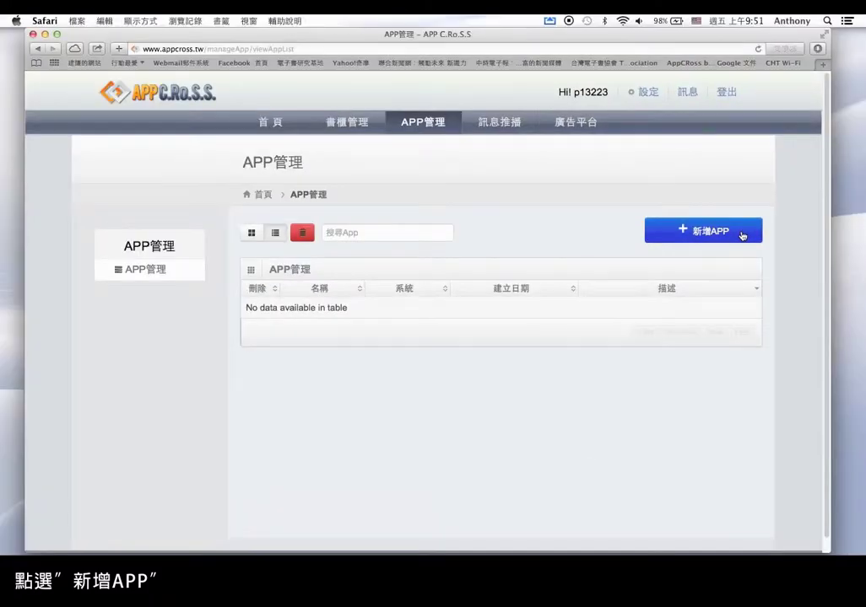
left_click(743, 235)
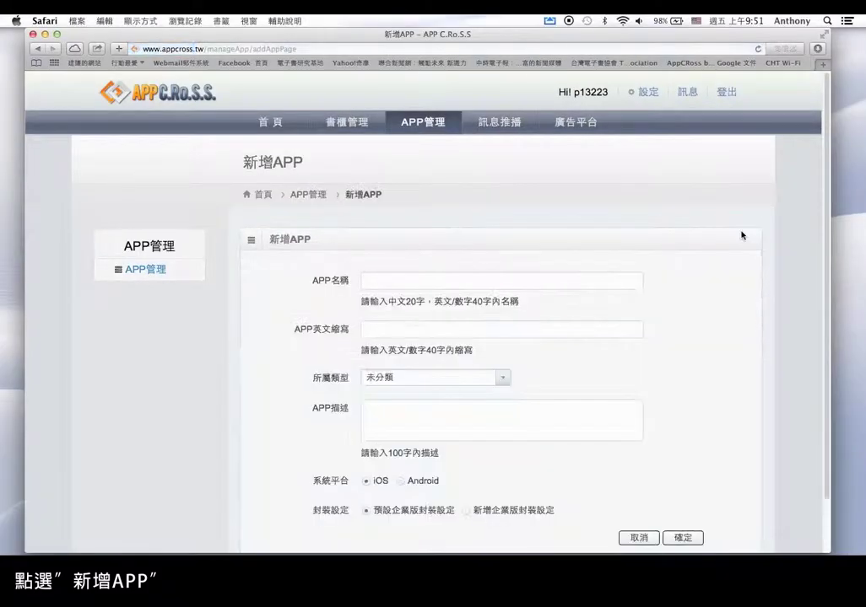
left_click_drag(826, 151, 827, 220)
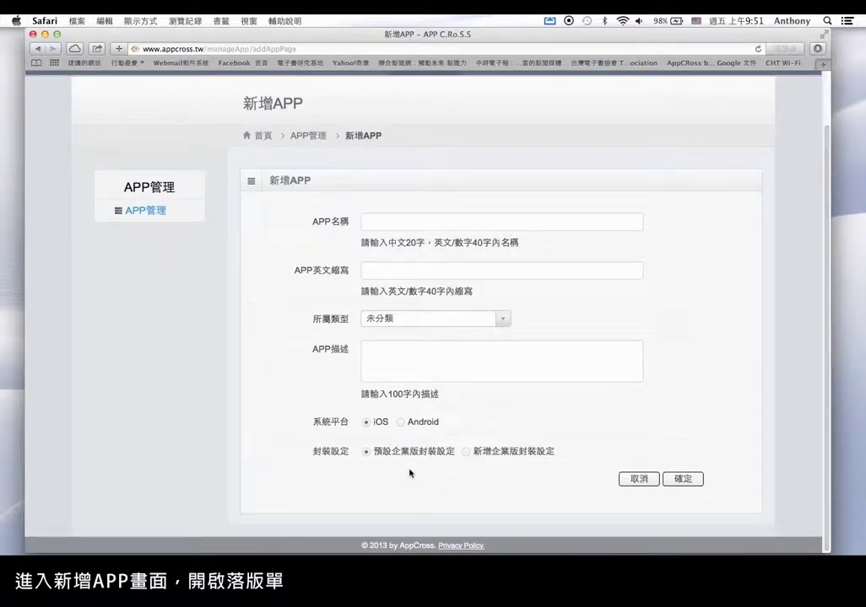
- Switch to the Kyoto落板單.xlsx workbook in Excel and arrange it side by side with the new-app form
mouse_move(560, 529)
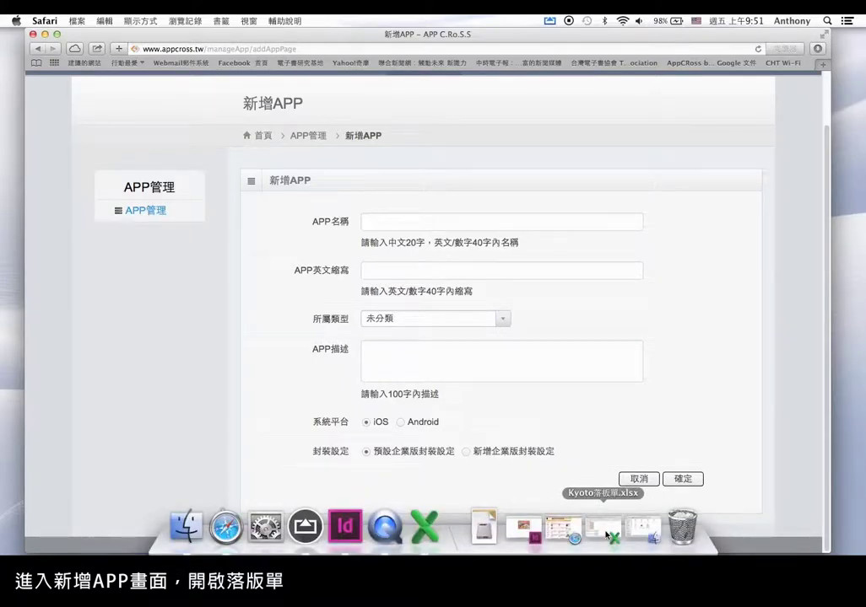
left_click(606, 529)
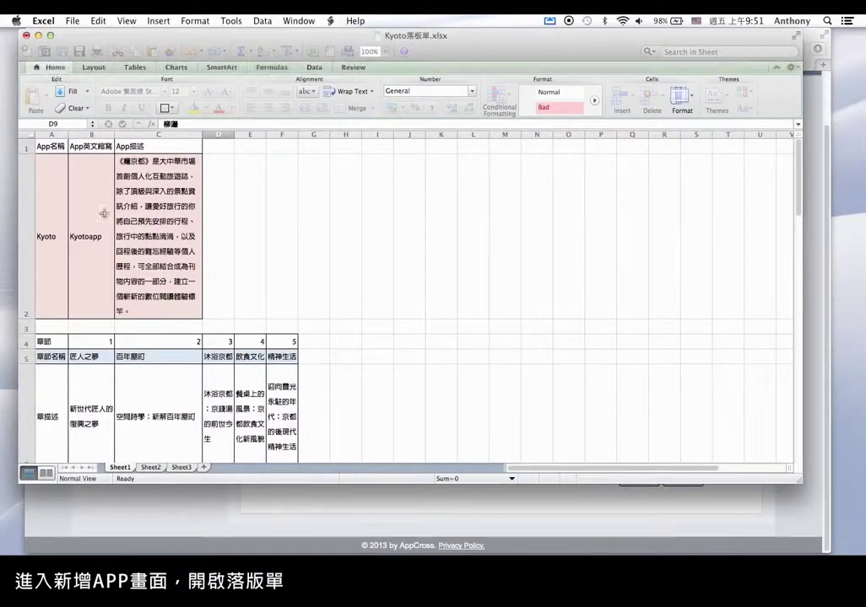
left_click_drag(220, 37, 758, 67)
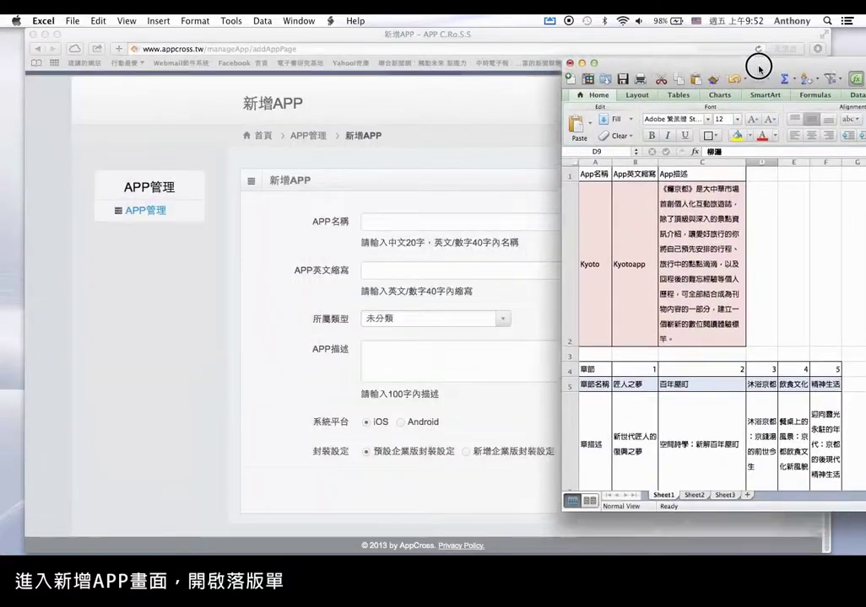
left_click_drag(507, 39, 412, 39)
left_click(782, 48)
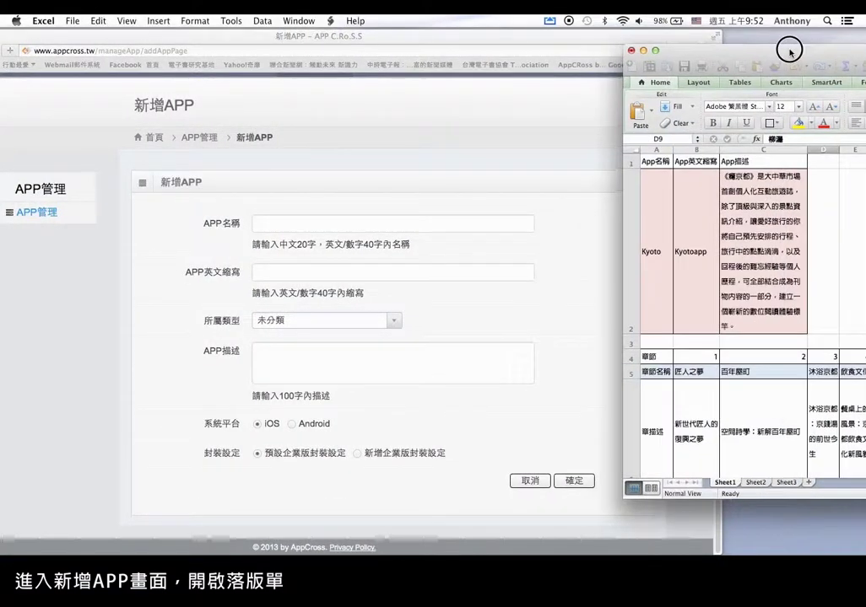
left_click_drag(789, 51, 752, 35)
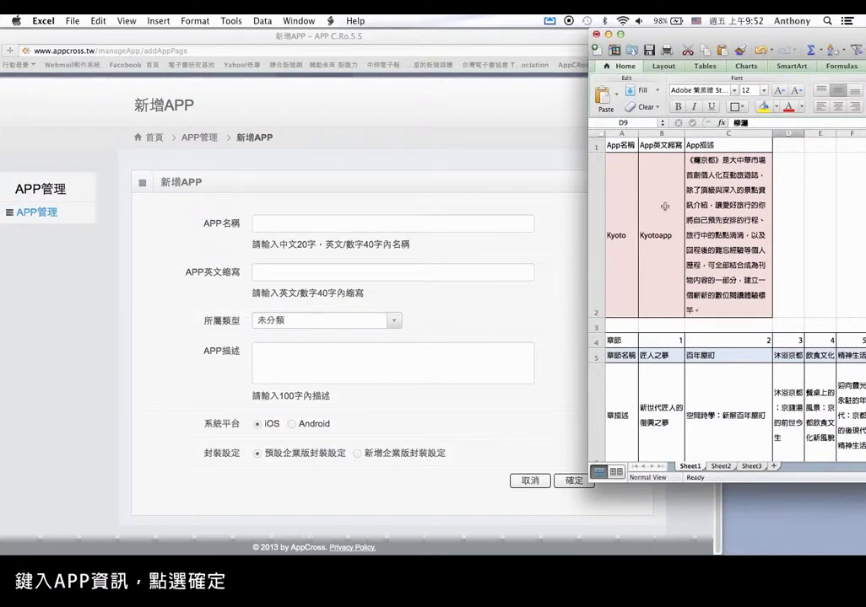
- Copy the app name Kyoto from cell A2 of the sheet into the form's APP名稱 field
left_click(614, 236)
double_click(614, 236)
key("super+c")
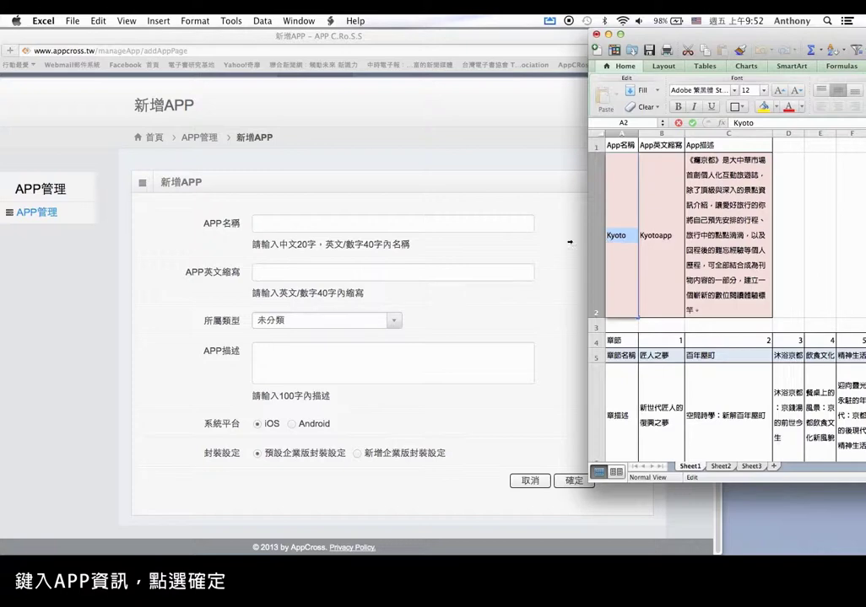
left_click(291, 226)
left_click(336, 224)
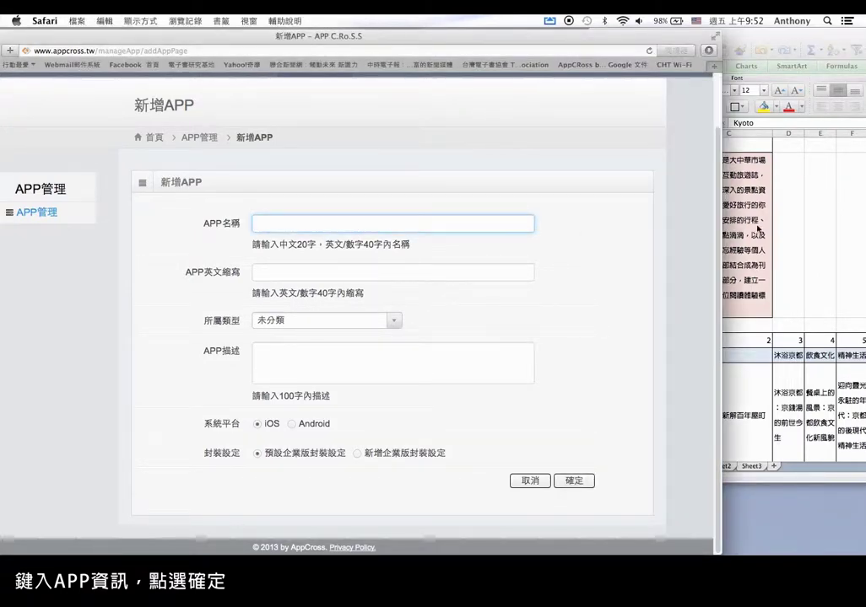
key("super+Tab")
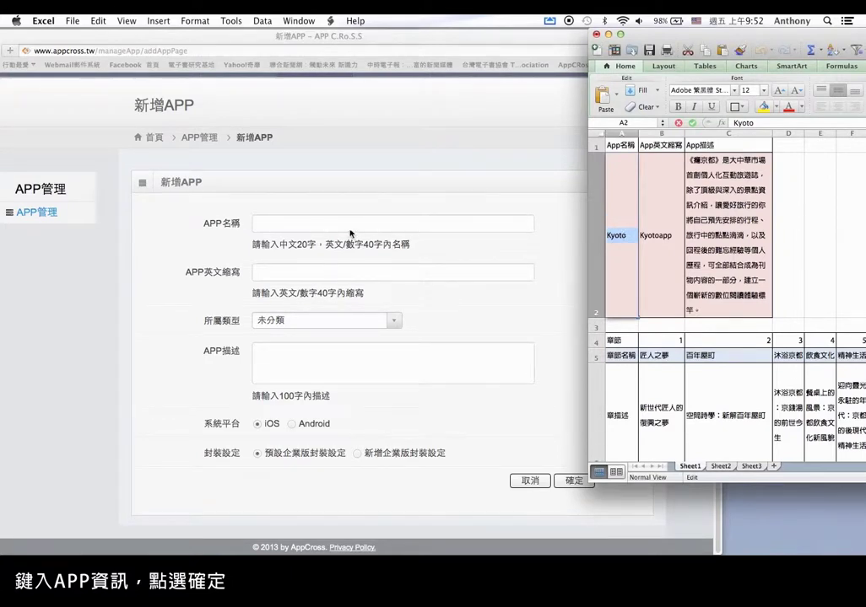
left_click(322, 223)
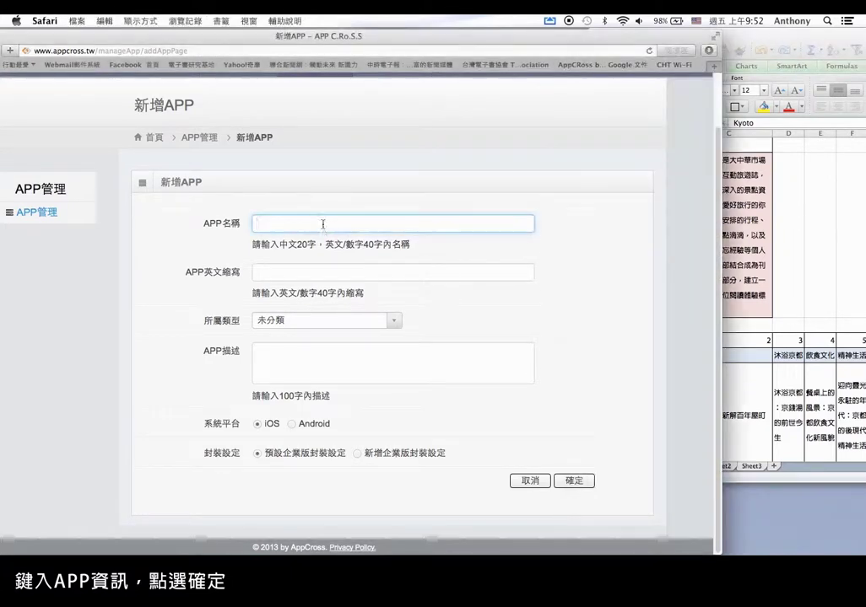
key("super+v")
- Copy the English abbreviation Kyotoapp from cell B2 into the form's APP英文縮寫 field
left_click(656, 236)
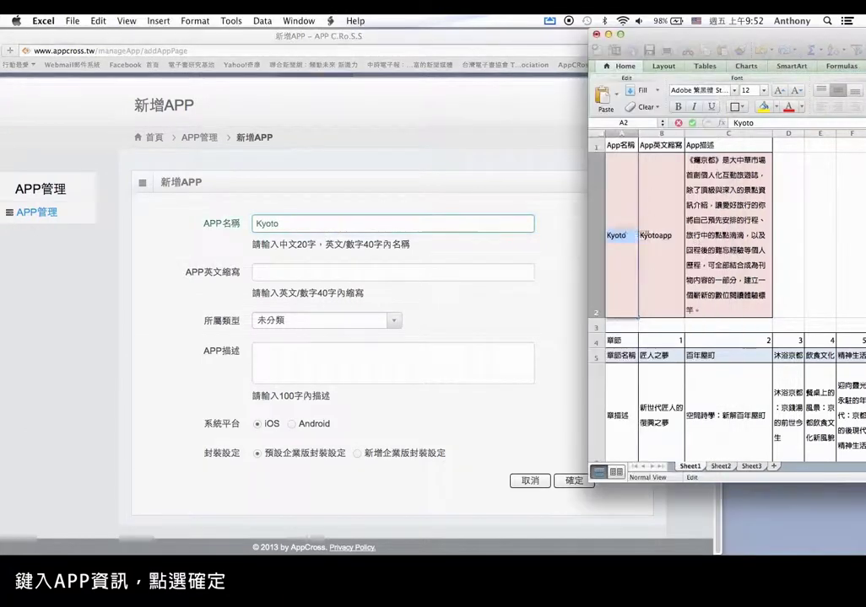
double_click(656, 236)
double_click(641, 236)
key("super+c")
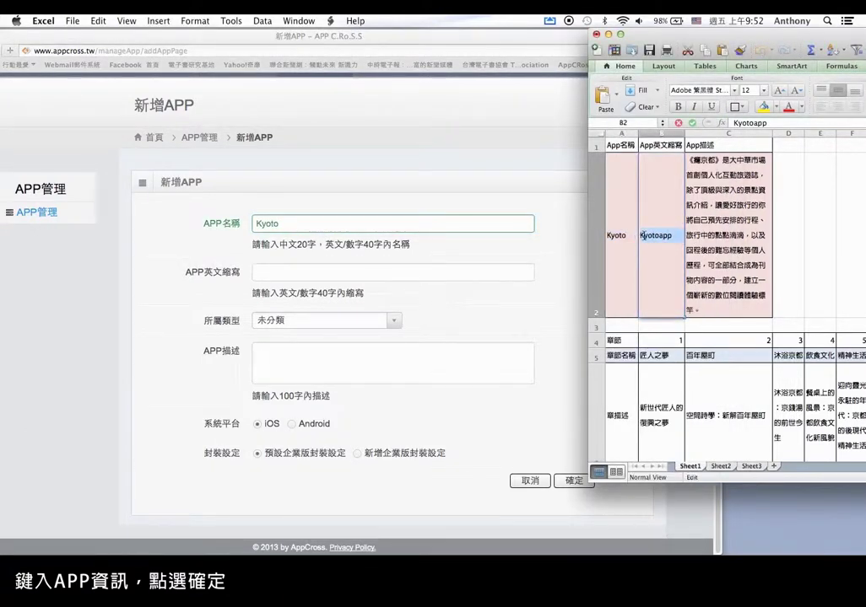
left_click(353, 270)
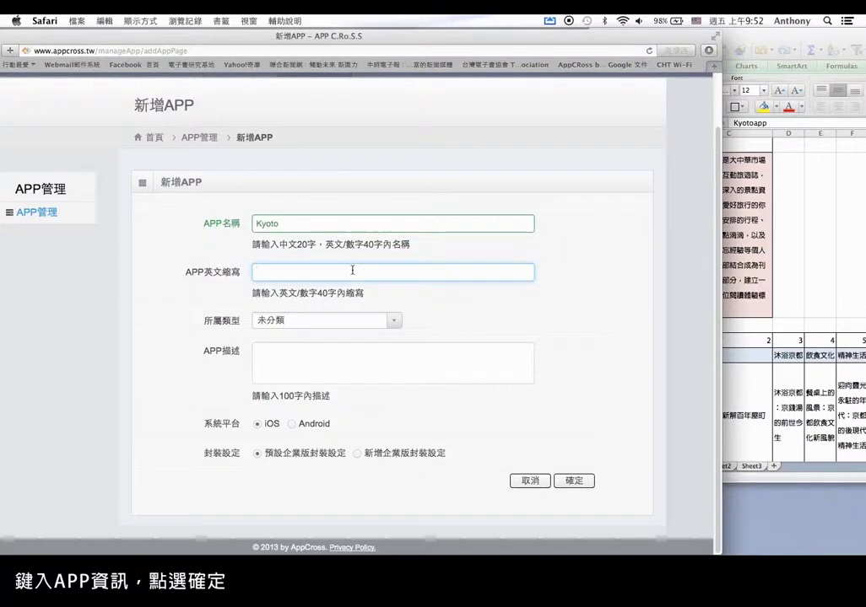
key("super+v")
- Copy the full app description text from cell C2 into the form's APP描述 field
left_click(745, 247)
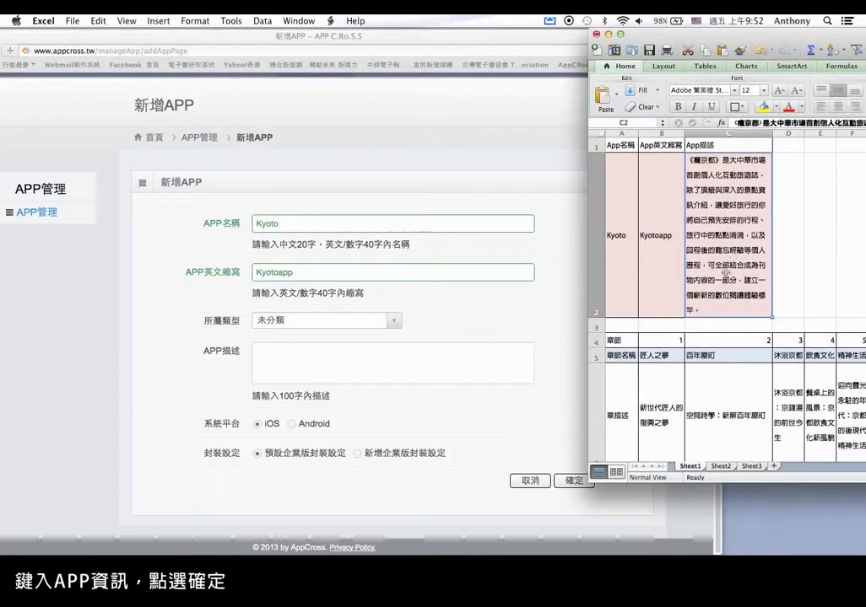
double_click(703, 310)
left_click_drag(703, 310, 685, 157)
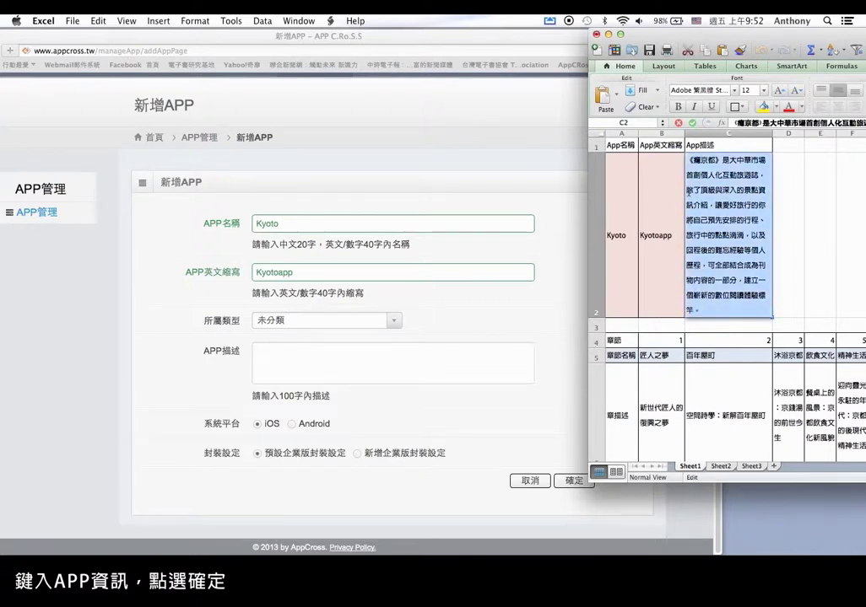
key("super+c")
left_click(352, 356)
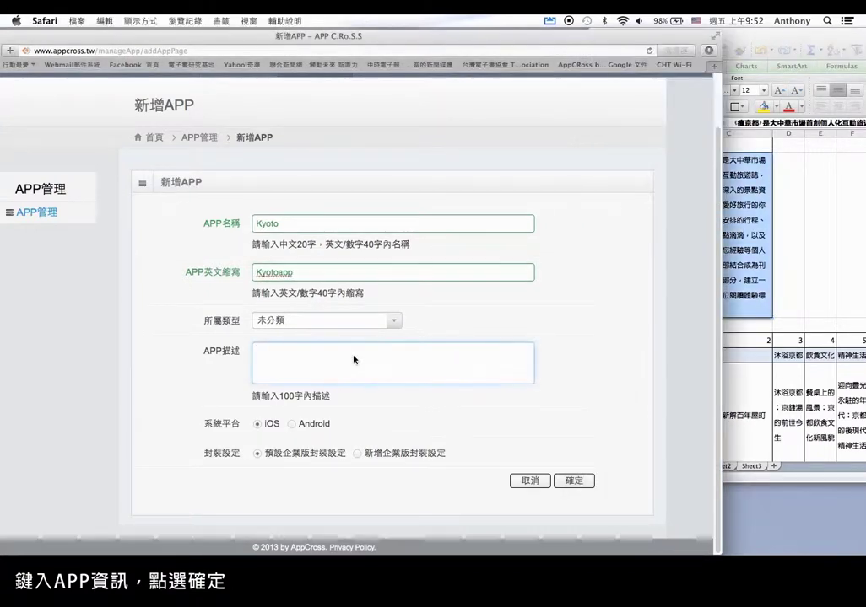
key("super+v")
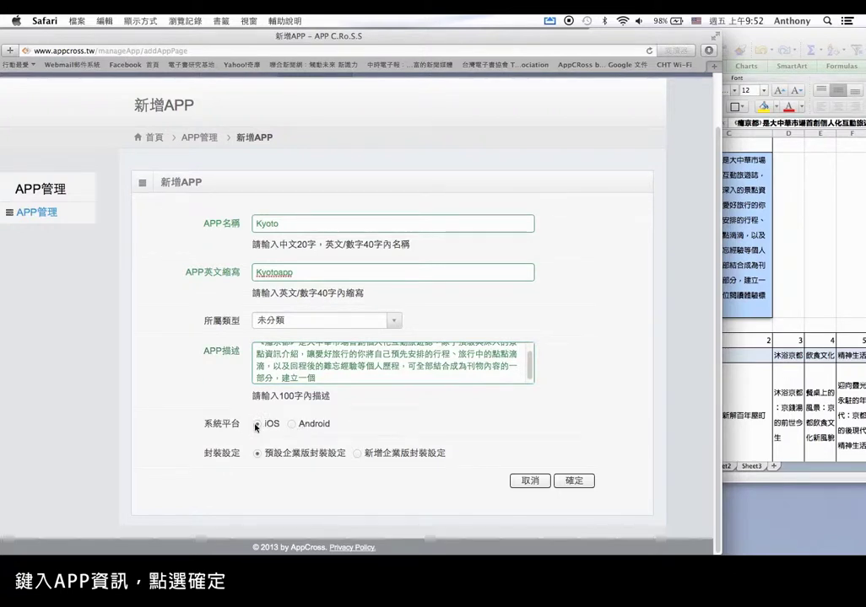
- Choose 預設企業版封裝設定 as the packaging setting and submit the new app, acknowledging the notice
left_click(257, 454)
left_click(590, 486)
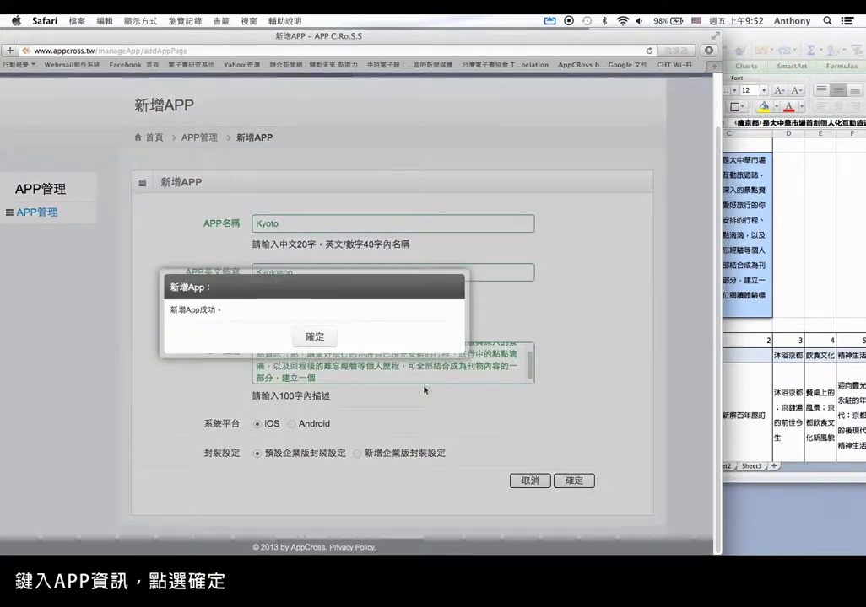
left_click(317, 334)
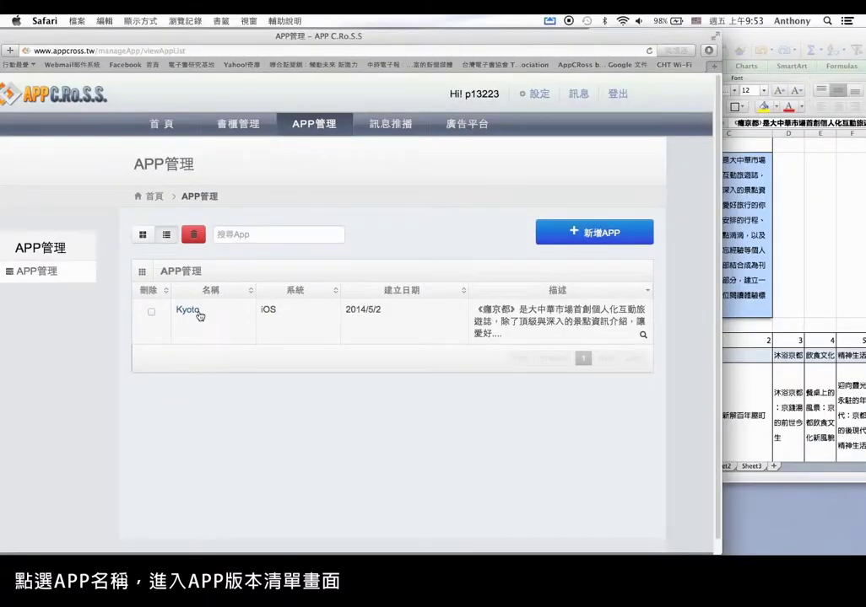
- Open the Kyoto app's page and start a new version, moving the browser window so the whole form is visible
left_click(189, 310)
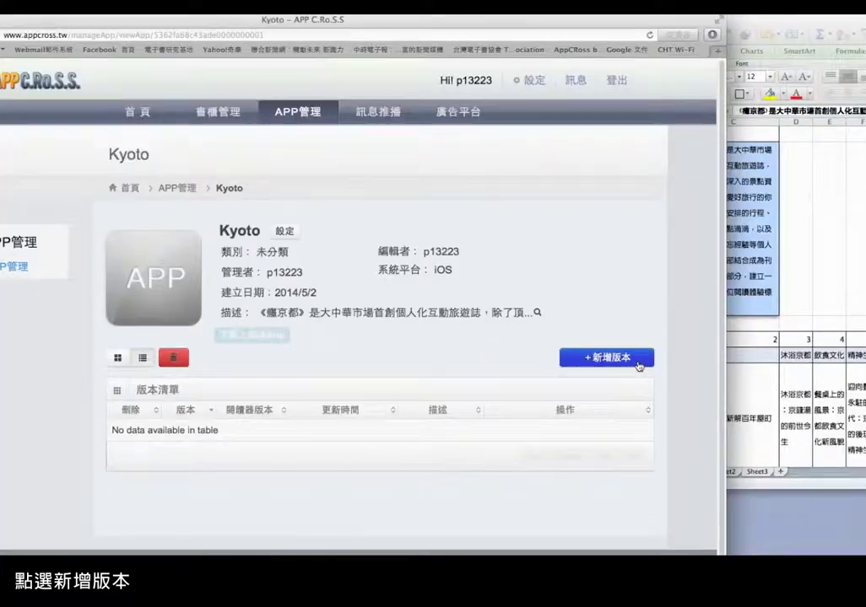
left_click(640, 371)
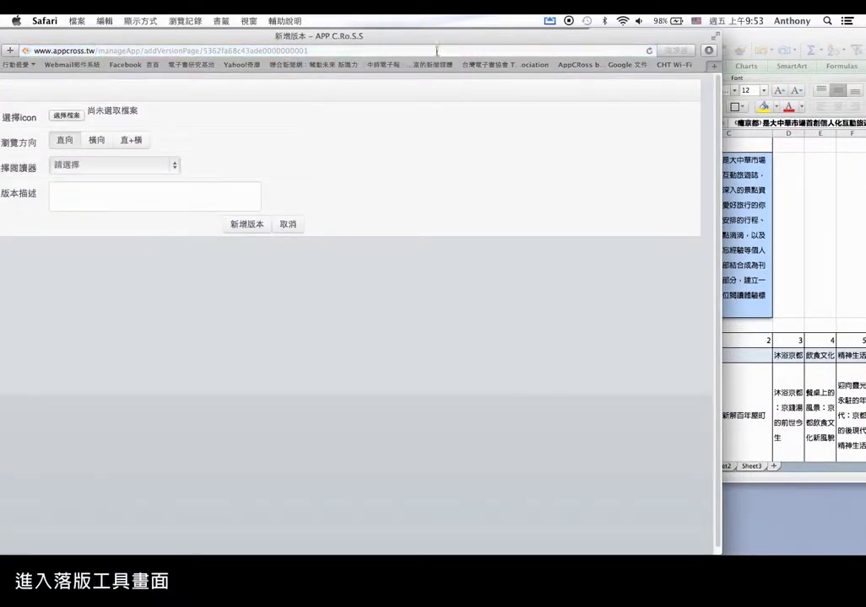
left_click(439, 42)
left_click_drag(440, 42, 554, 35)
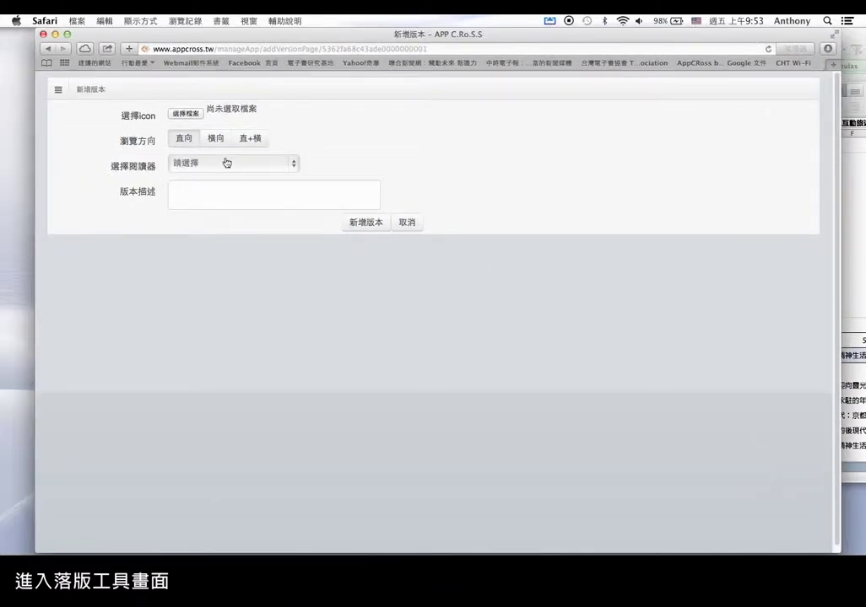
- Choose icon_152x152.png from the 封裝落板線上教學 folder as the version's icon
left_click(185, 115)
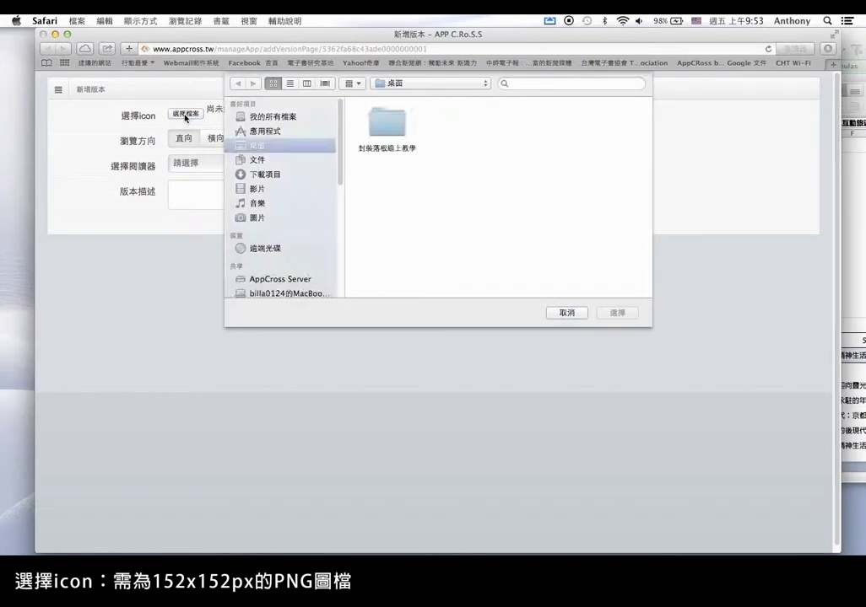
left_click(394, 123)
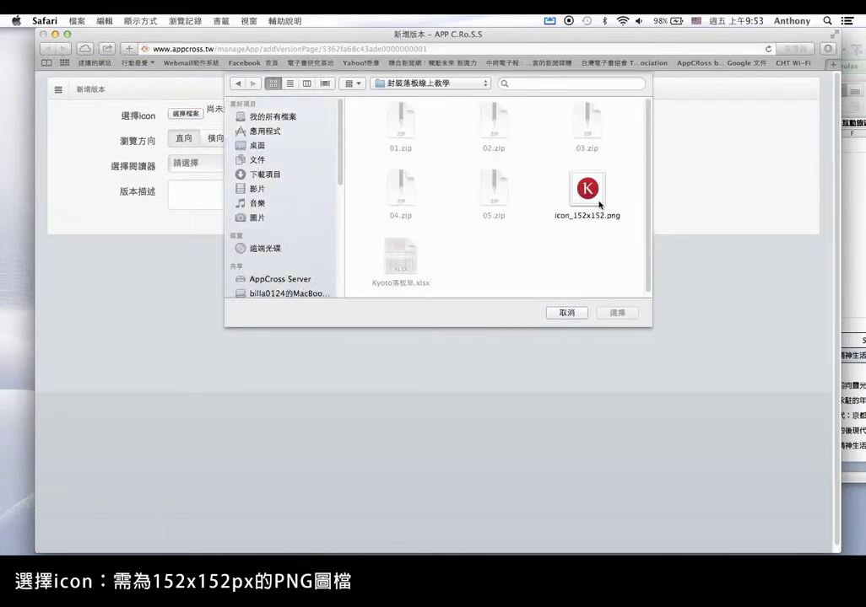
left_click(599, 204)
left_click(617, 313)
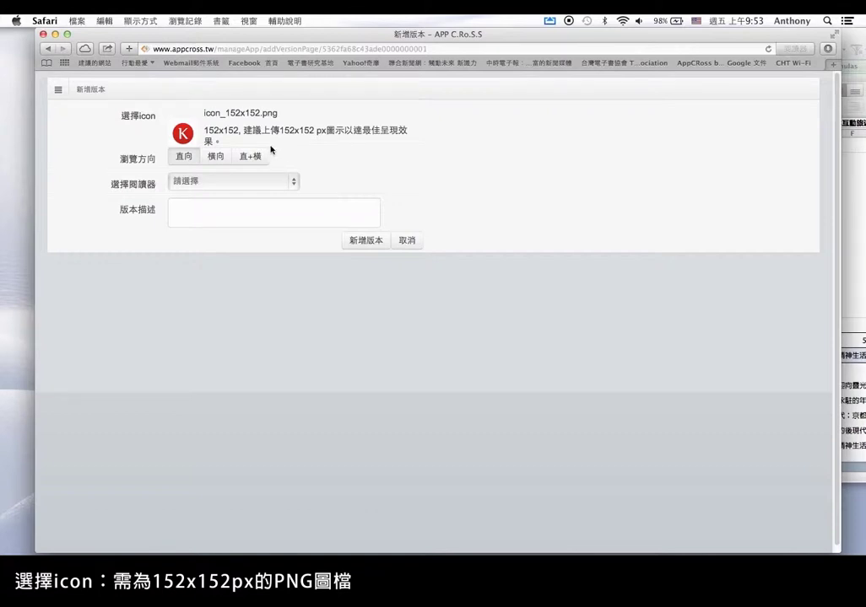
- Set the browsing direction to 直向 and the reader to iPad(1024x768)/iPad/3.6.2
left_click(183, 159)
left_click(239, 183)
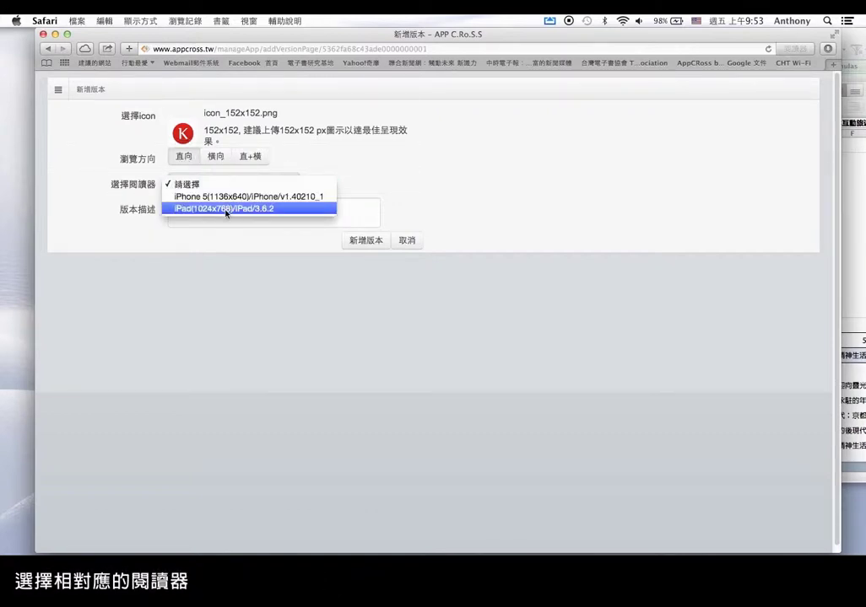
left_click(225, 208)
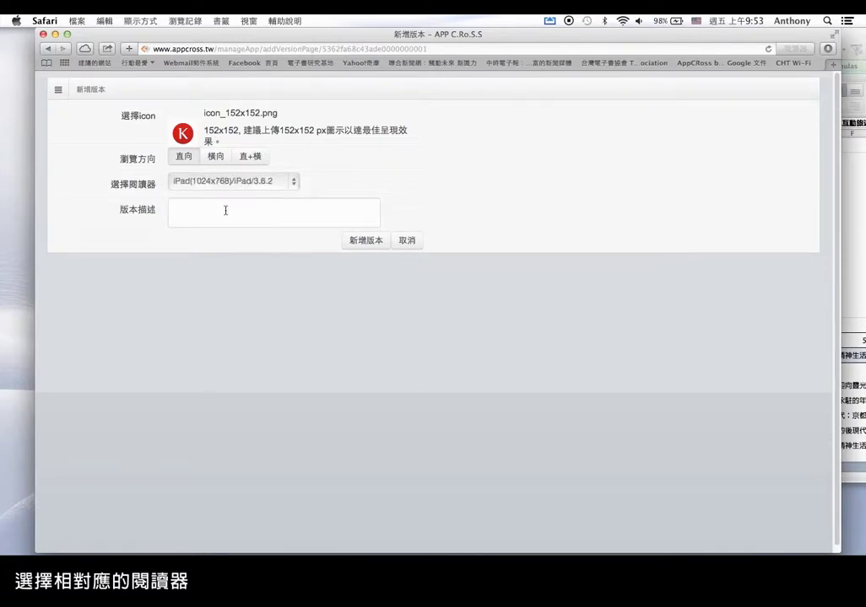
- Enter "0502 demo" as the version description and create the version
left_click(226, 210)
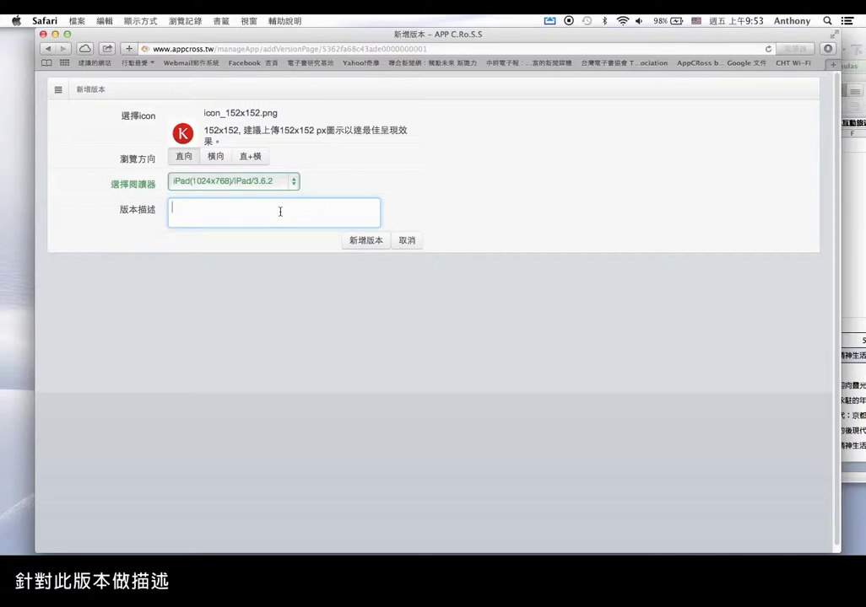
type("0502 demo")
left_click(364, 244)
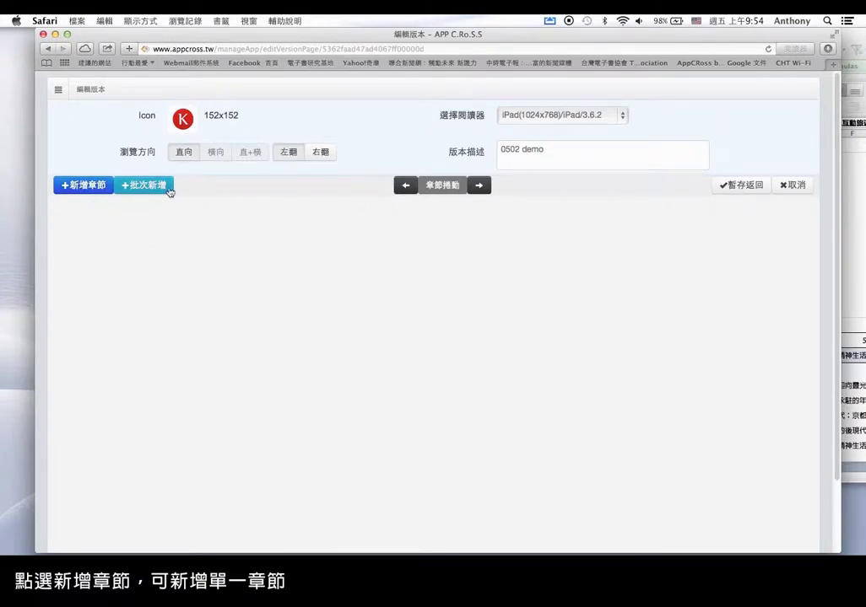
- Start a new single chapter and fill its name with 匠人之夢, copied from the chapter 1 name in the Excel layout sheet
left_click(81, 193)
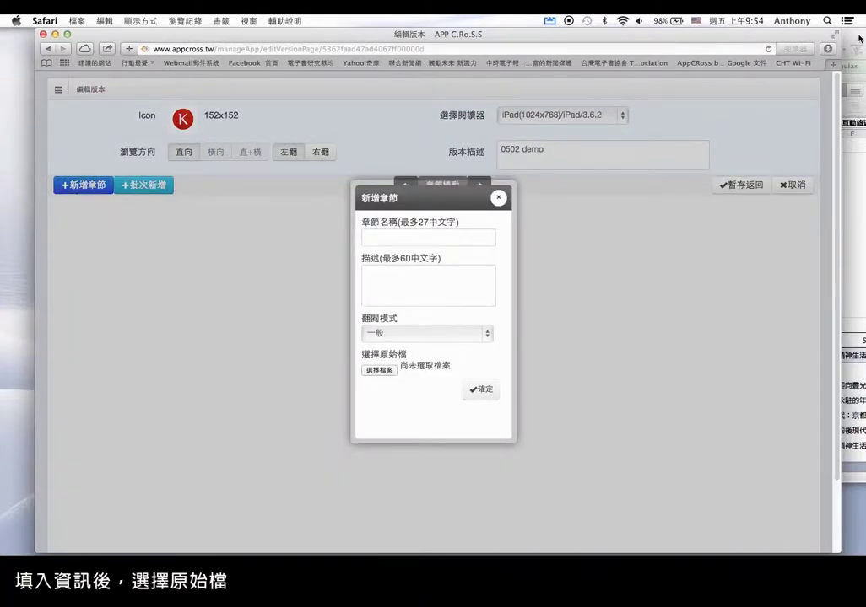
key("super+Tab")
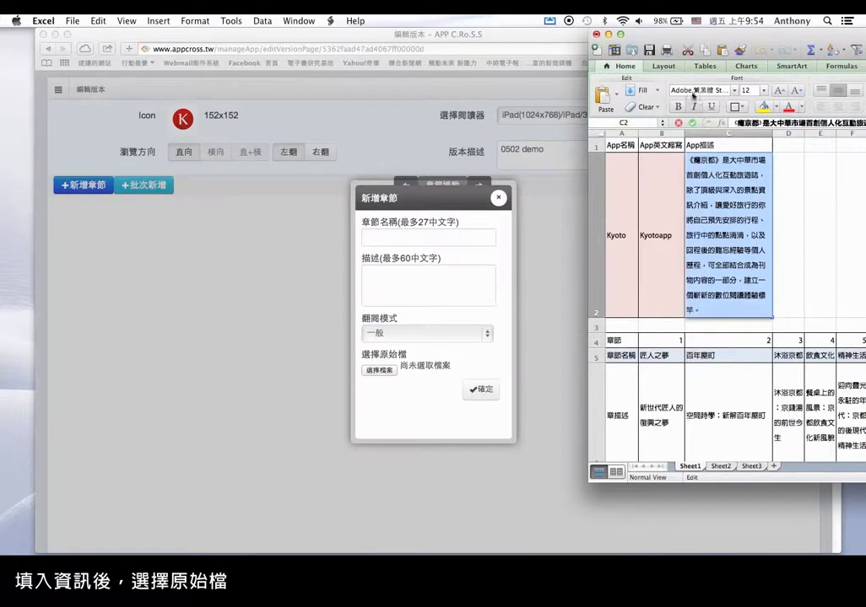
left_click_drag(690, 38, 664, 38)
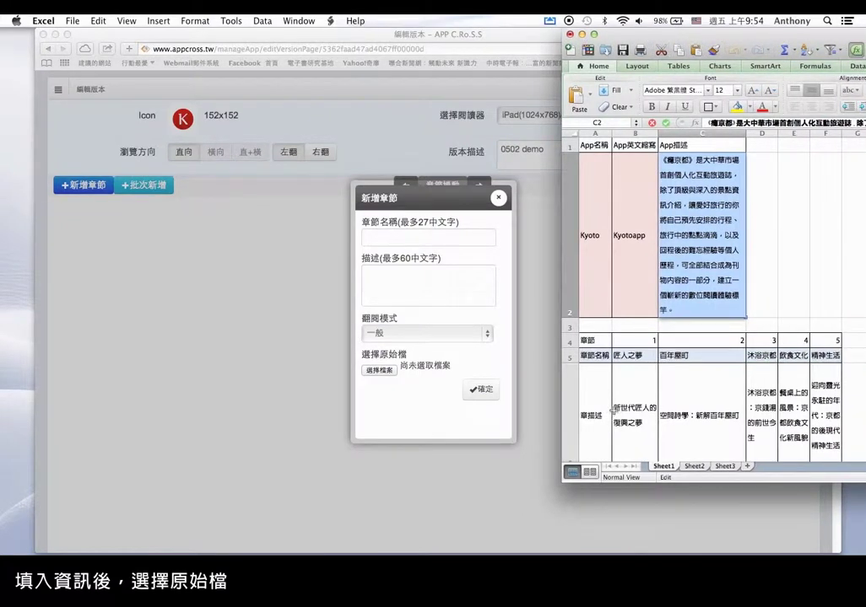
left_click(642, 368)
double_click(628, 355)
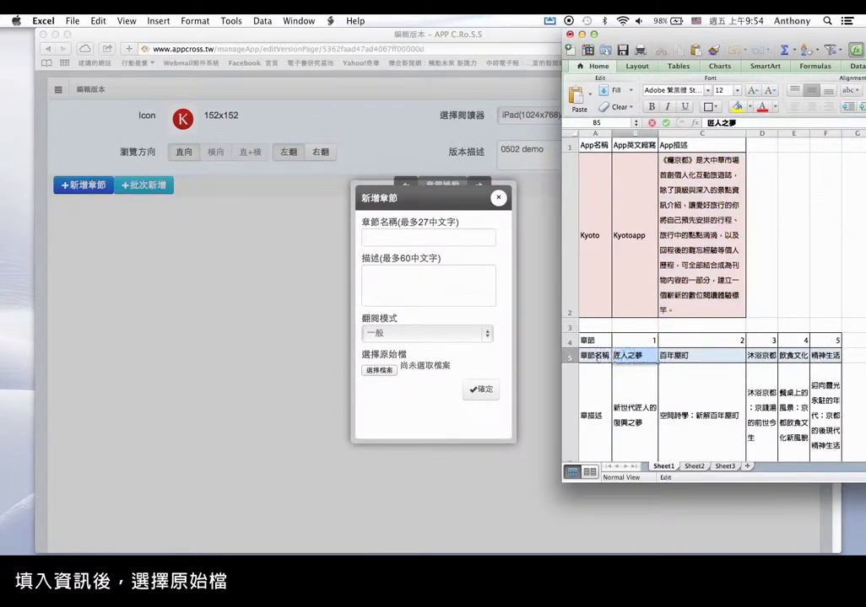
key("super+c")
left_click(393, 238)
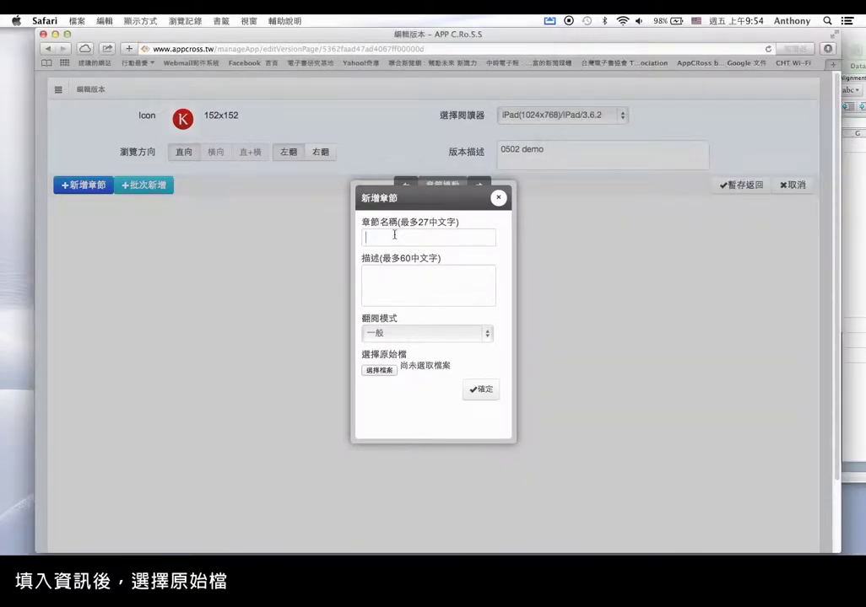
left_click(398, 236)
key("super+v")
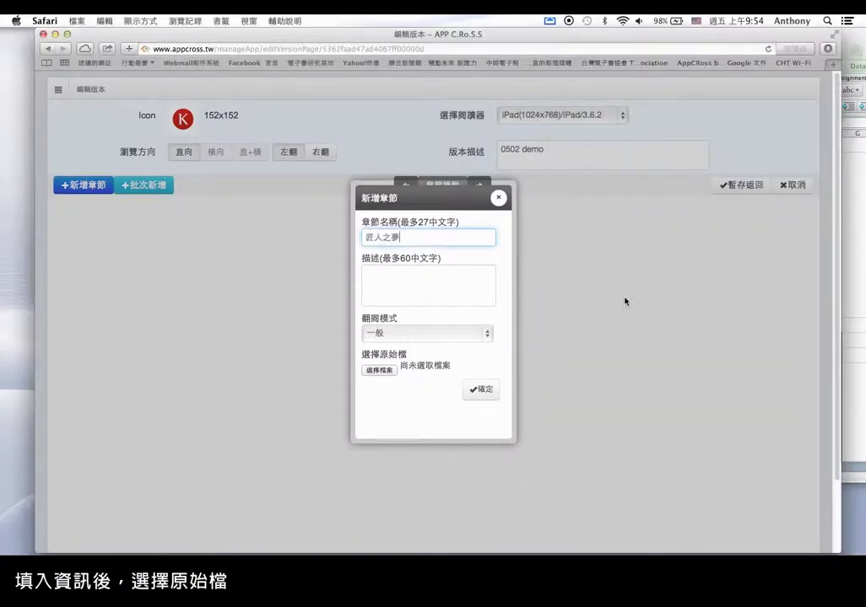
- Copy chapter 1's description 新世代匠人的復興之夢 from the Excel sheet into the new chapter's description
left_click(860, 312)
left_click(611, 396)
double_click(612, 396)
left_click_drag(643, 408, 611, 395)
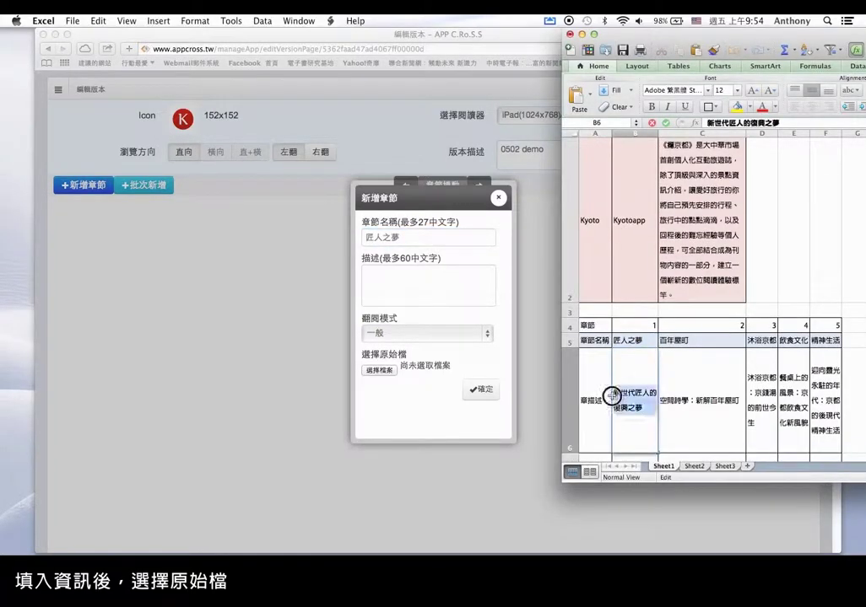
key("super+c")
left_click(405, 290)
key("super+v")
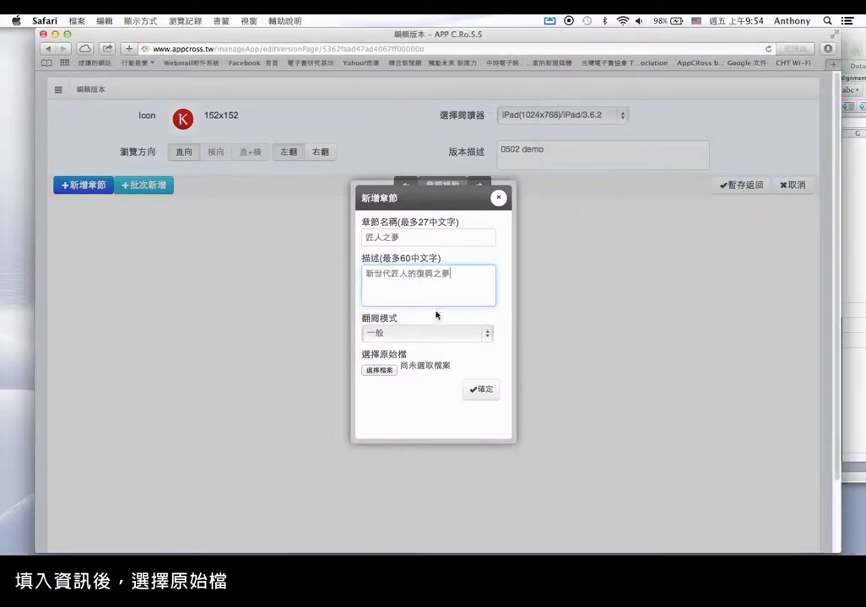
- Choose 01.zip from the 封裝落板線上教學 folder as the chapter's source file and upload the chapter
left_click(388, 373)
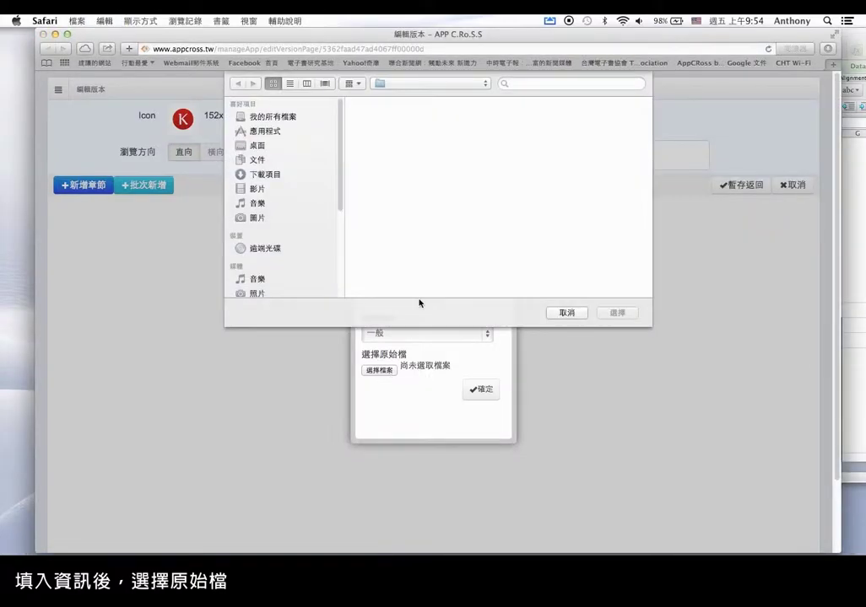
left_click(403, 128)
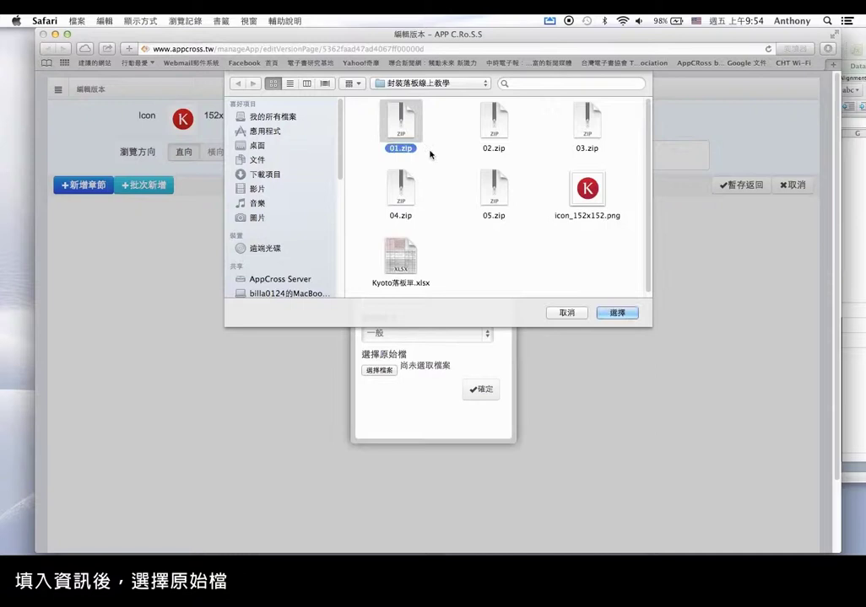
left_click(634, 313)
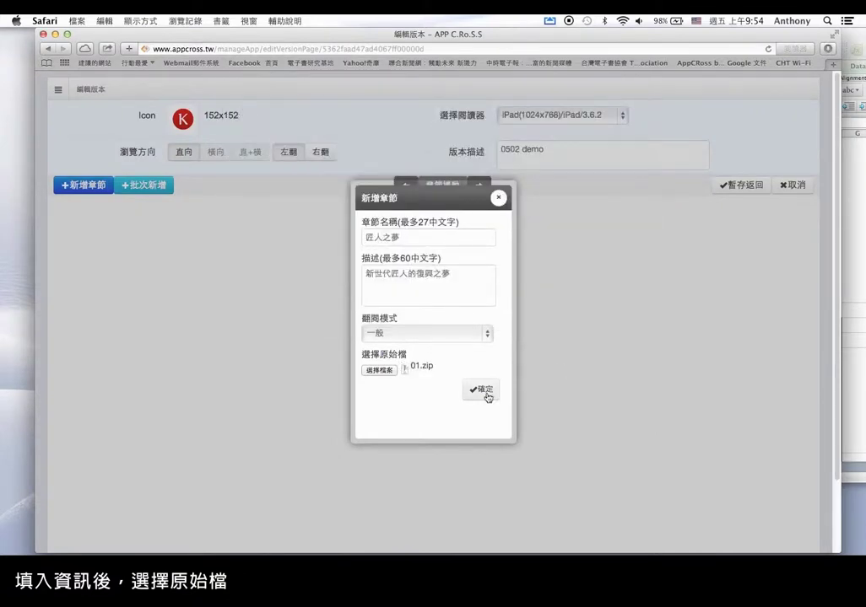
left_click(489, 392)
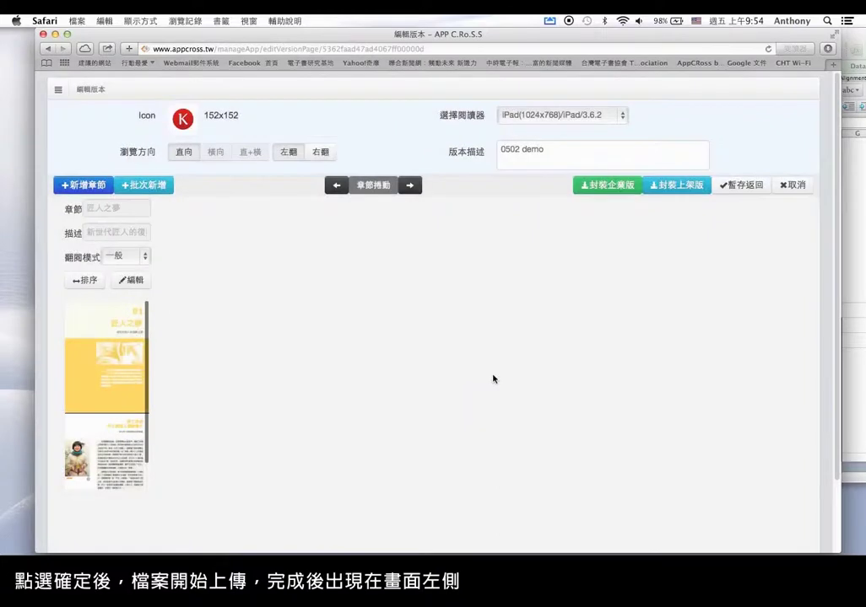
- Start a batch chapter addition and enter 百年屋町, copied from the Excel sheet, as the first chapter name
left_click(152, 191)
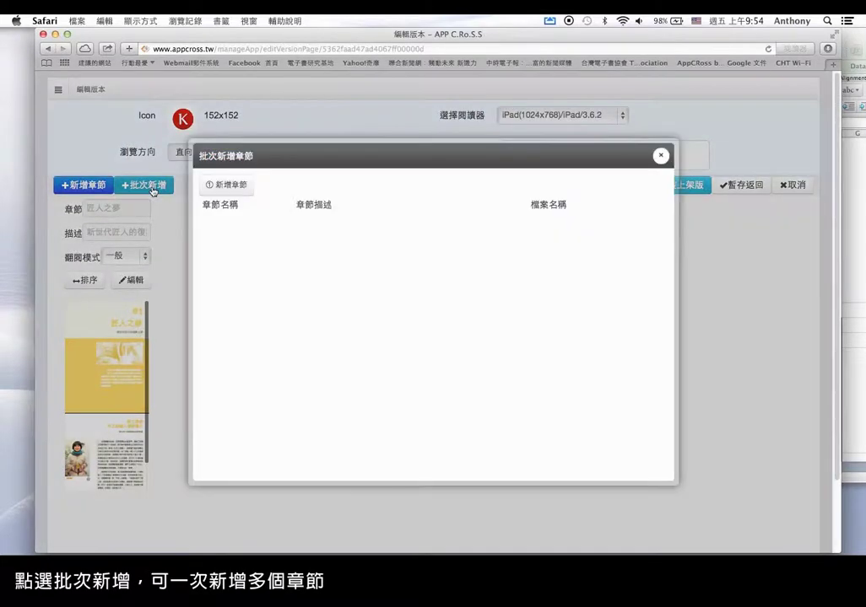
left_click(244, 191)
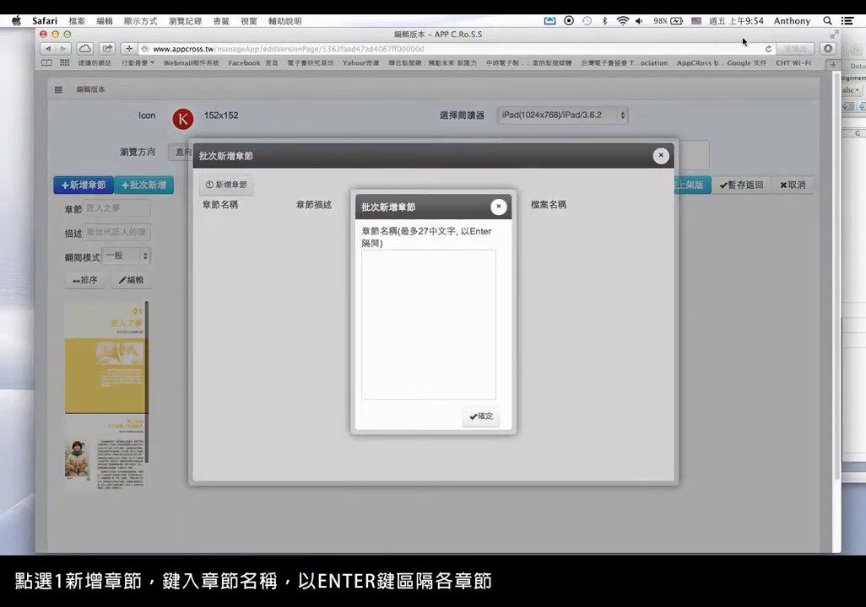
left_click(859, 41)
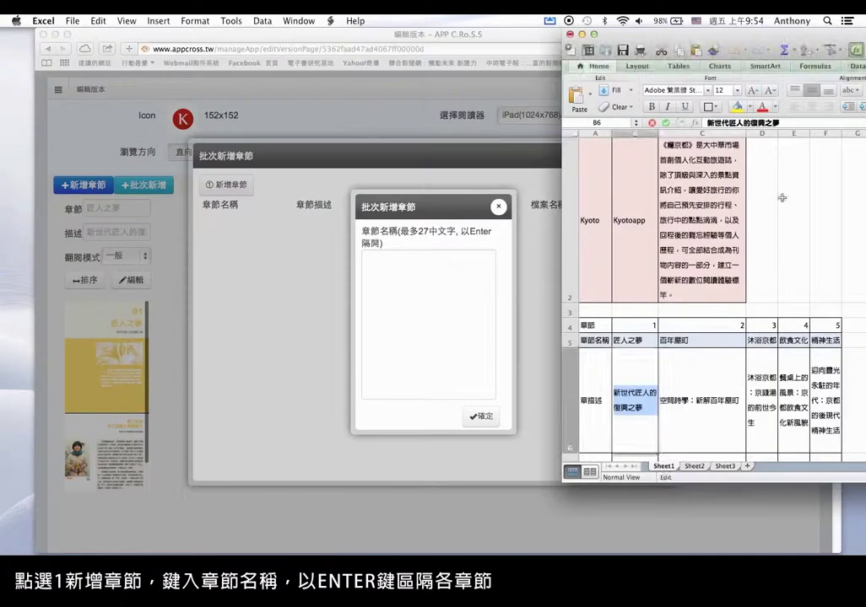
left_click(702, 340)
key("super+c")
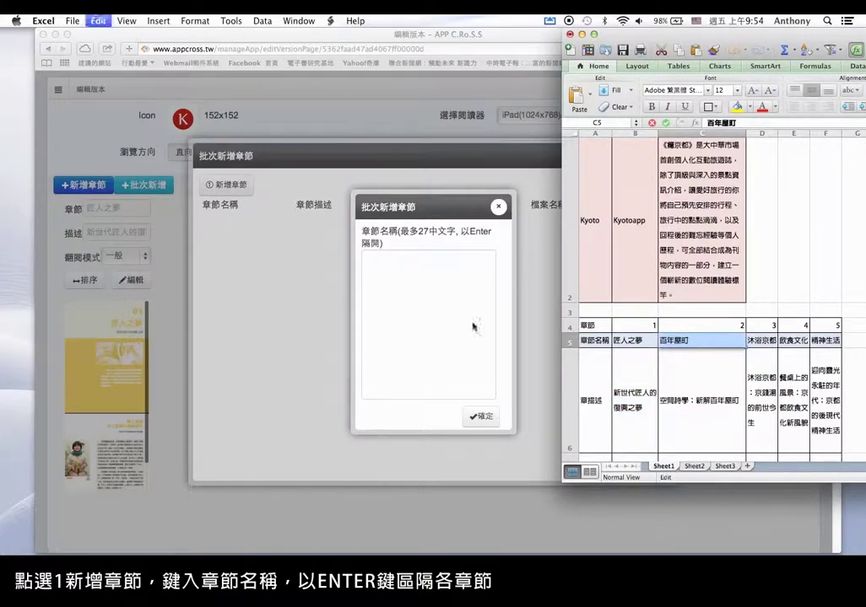
left_click(457, 289)
key("super+v")
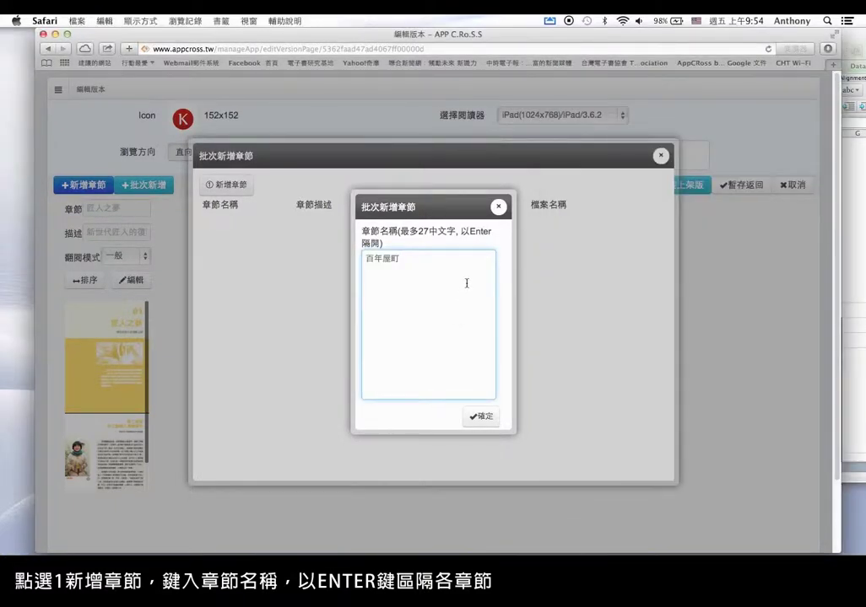
- Add 沐浴京都 from the Excel sheet on a new line of the batch chapter names
left_click(854, 253)
left_click(744, 340)
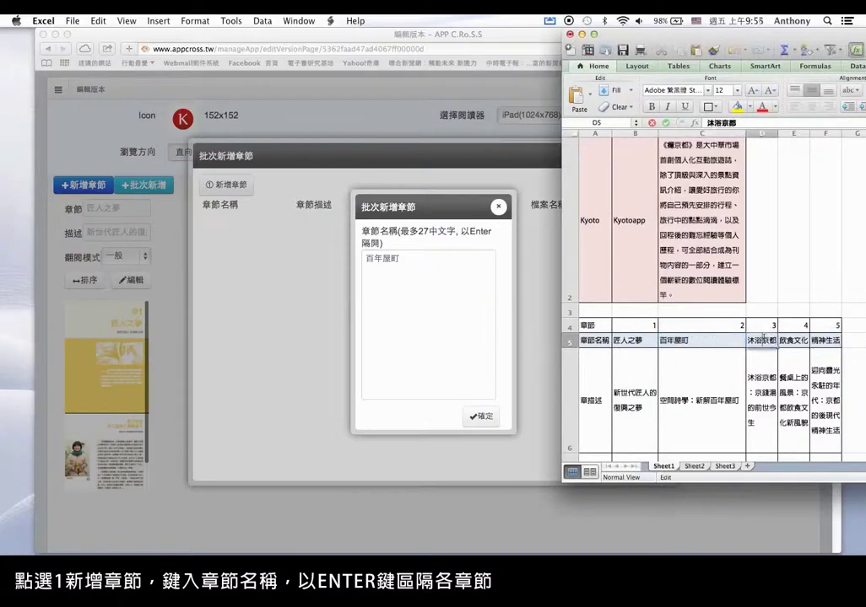
key("super+c")
left_click(440, 270)
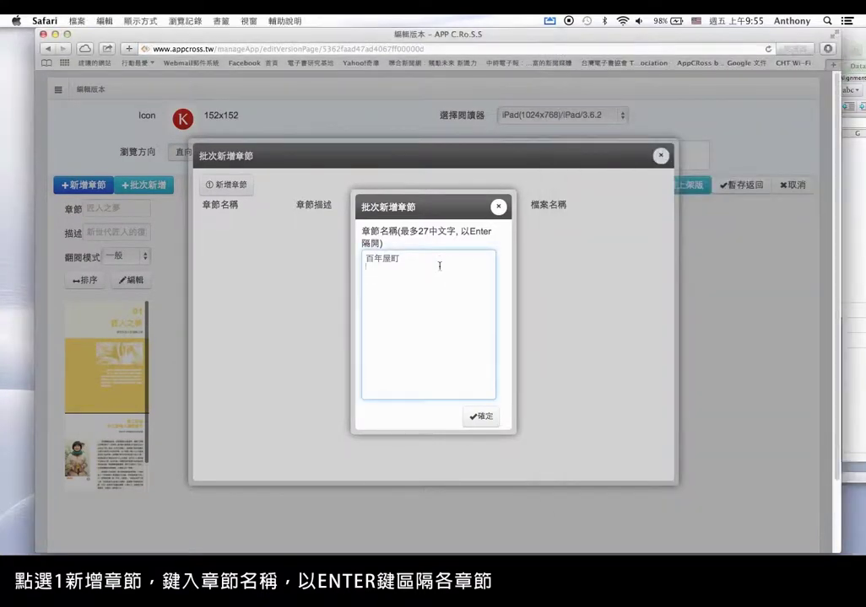
key("Return")
key("super+v")
- Add 飲食文化 from the Excel sheet as the third line of the batch chapter names
left_click(854, 253)
left_click(795, 340)
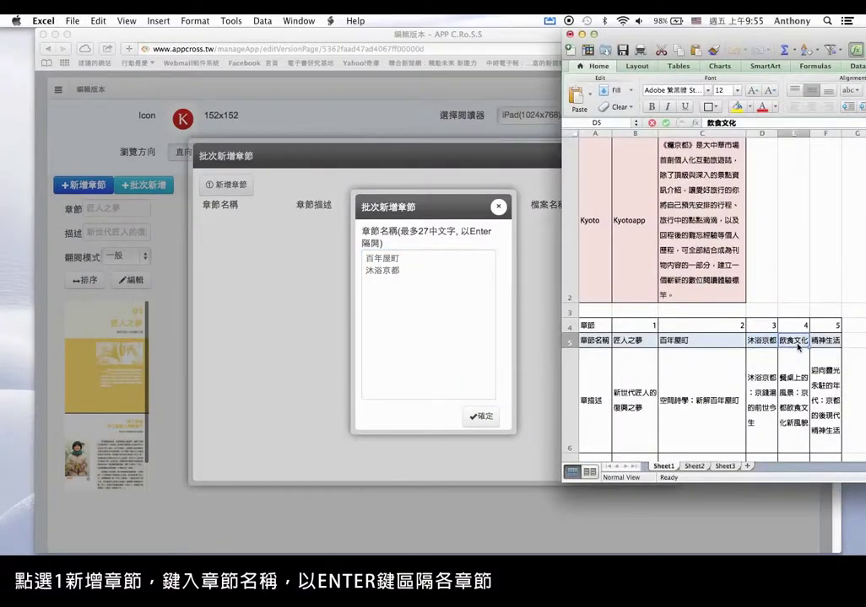
double_click(794, 340)
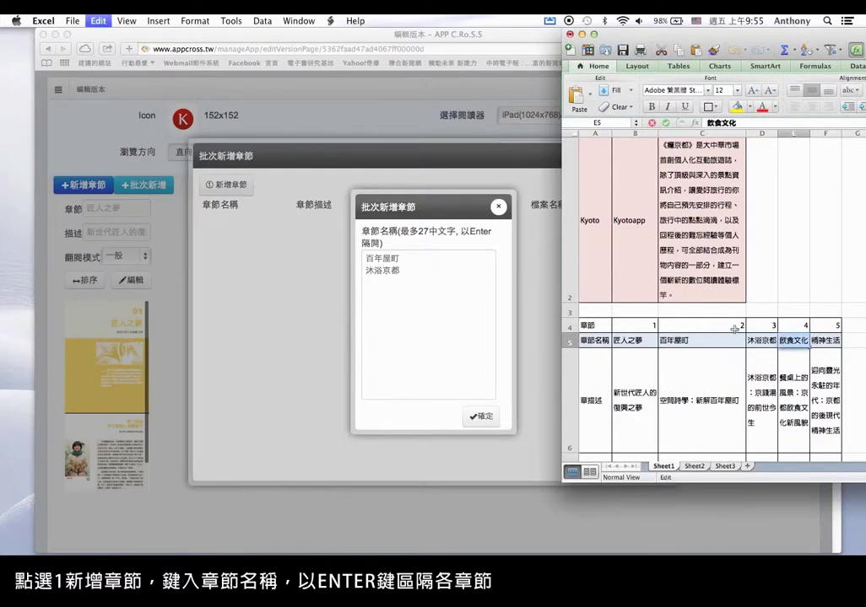
left_click(415, 272)
key("Return")
type("飲食文化")
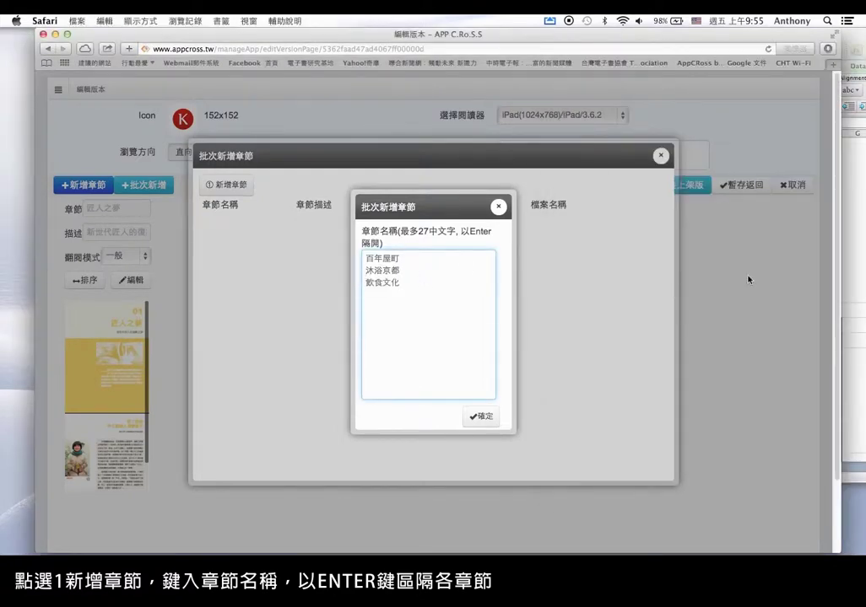
- Add 精神生活 from the Excel sheet as the fourth batch chapter name and confirm the list
left_click(862, 238)
double_click(829, 340)
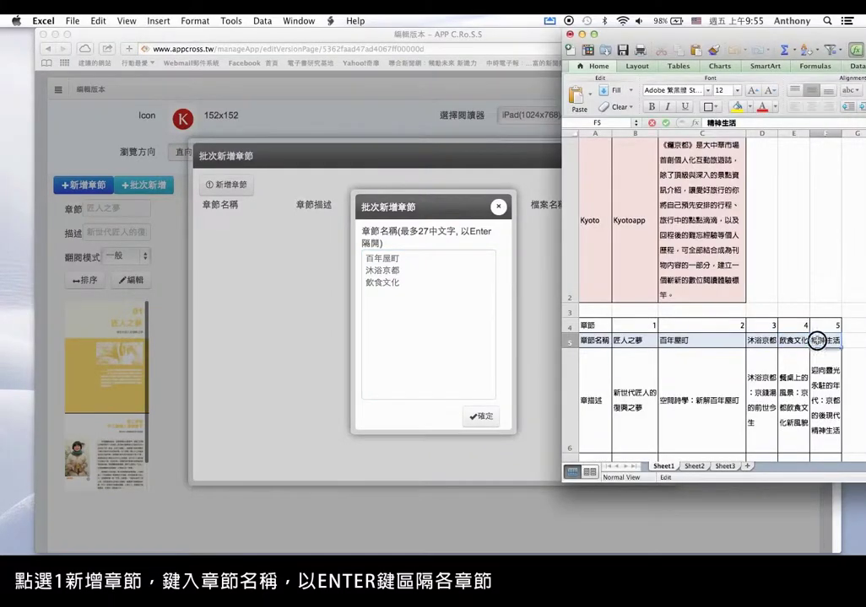
key("super+c")
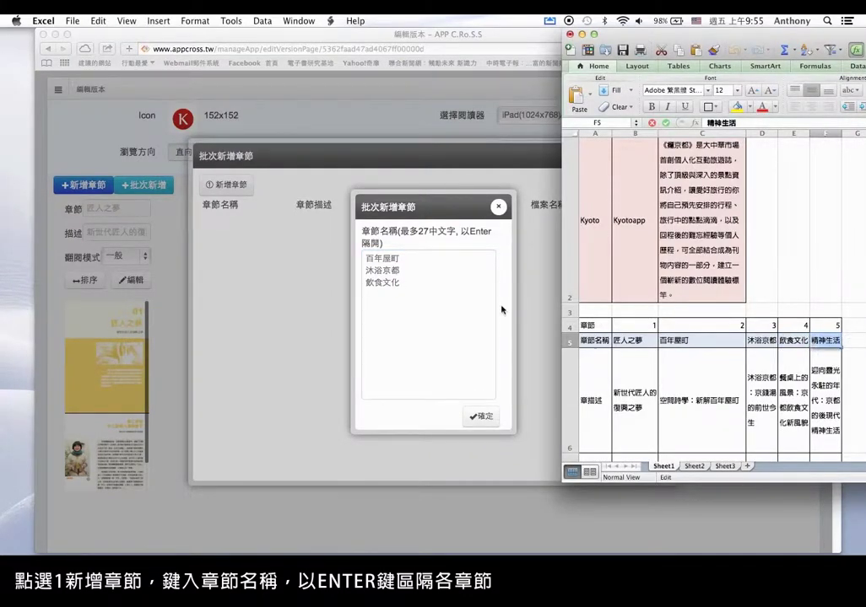
left_click(399, 282)
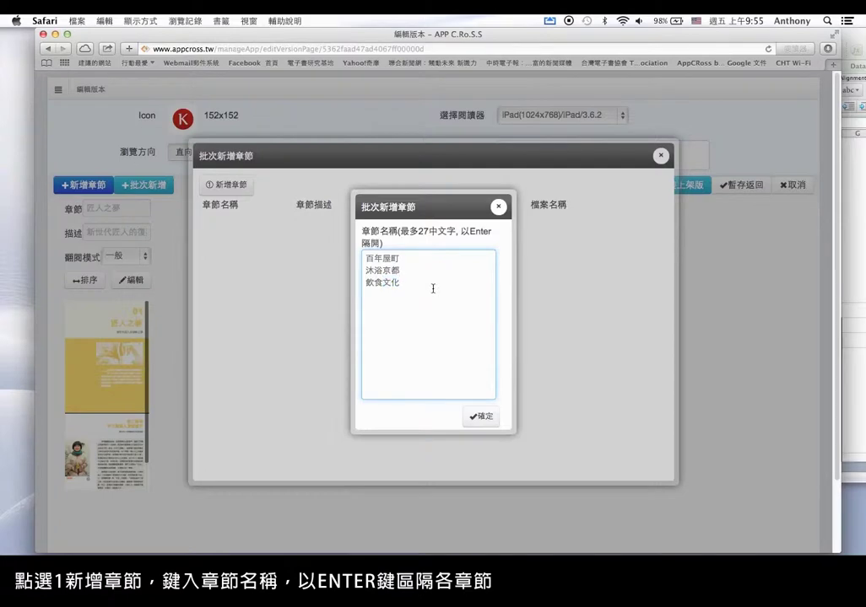
key("Return")
key("super+v")
left_click(486, 423)
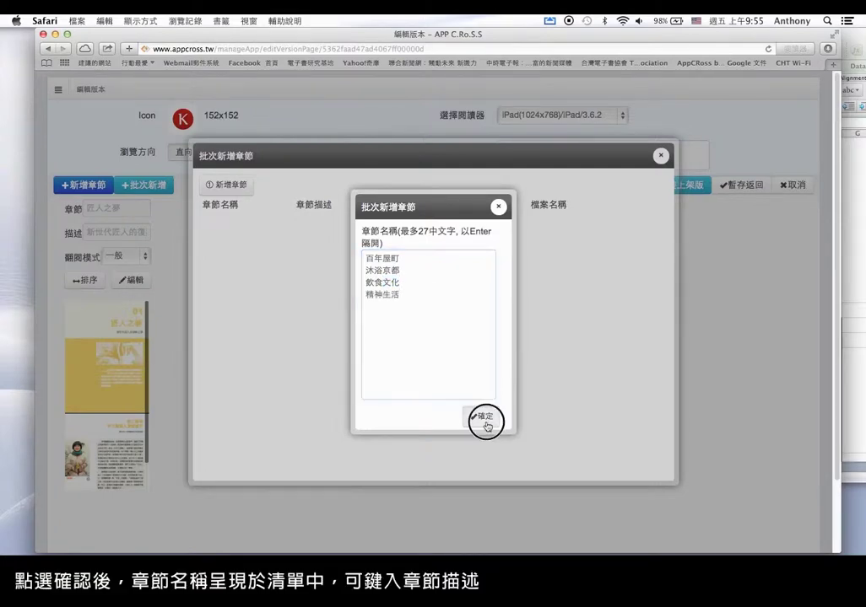
- Move the browser window clear of the Excel sheet and copy 空間詩學：新解百年屋町 into the 百年屋町 chapter's description
left_click_drag(681, 38, 610, 38)
left_click(815, 377)
left_click(691, 402)
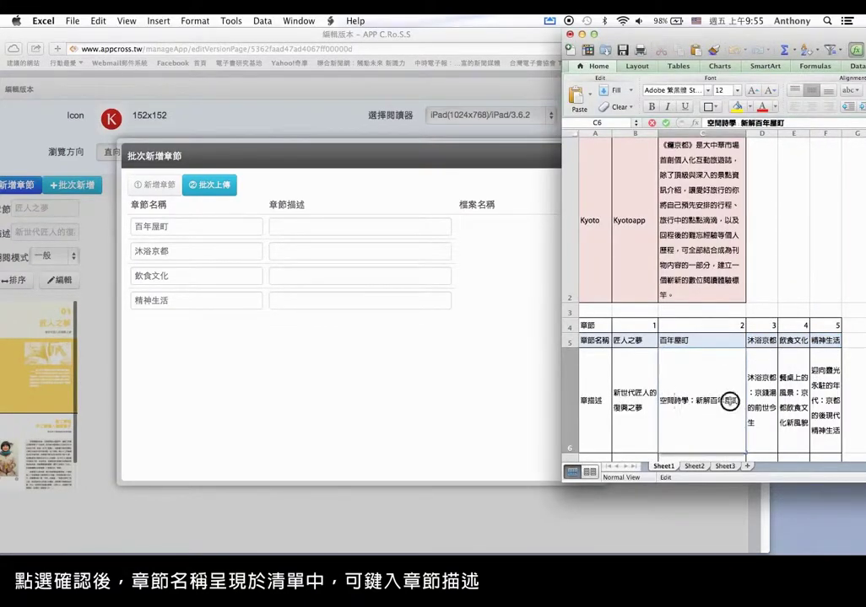
left_click_drag(734, 402, 660, 401)
left_click(327, 232)
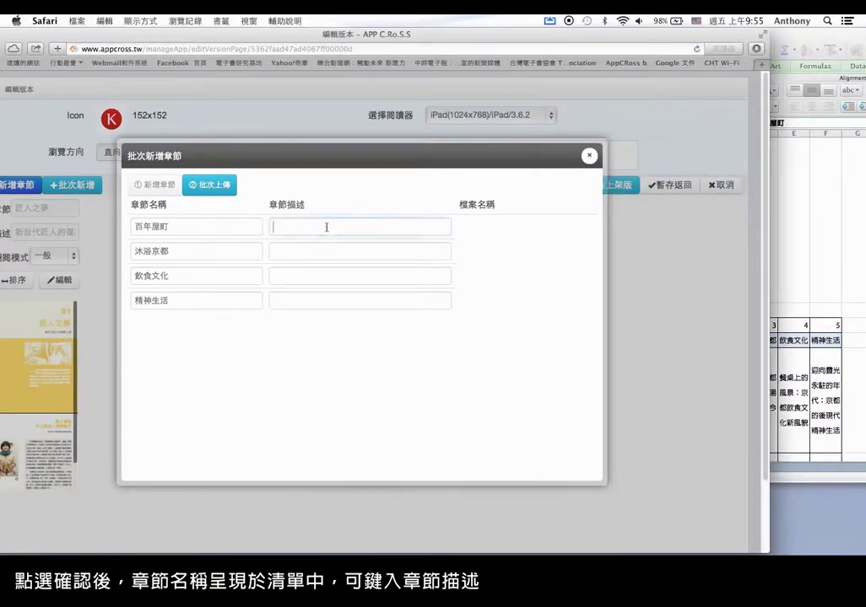
key("super+v")
- Copy 沐浴京都：京錢湯的前世今生 from the Excel sheet into the 沐浴京都 chapter's description
left_click(762, 400)
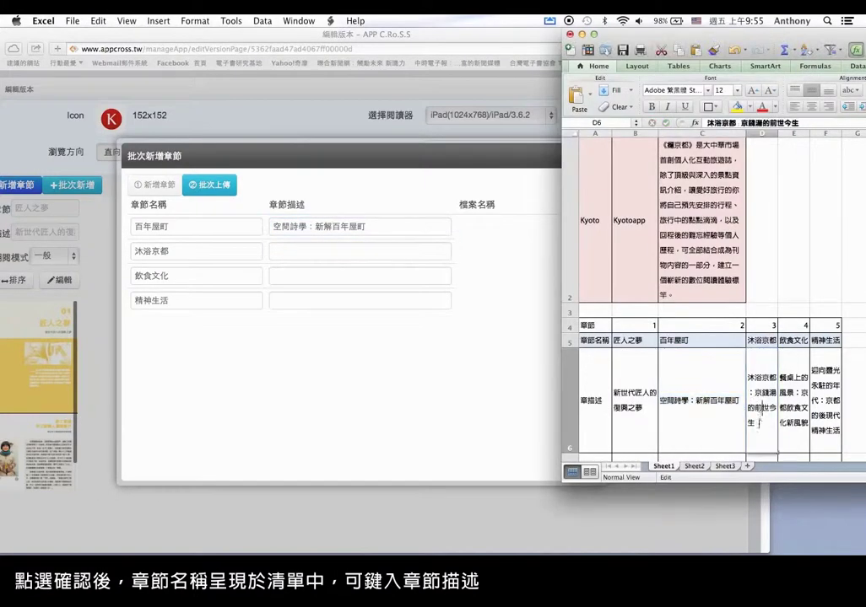
left_click_drag(762, 400, 748, 378)
key("super+c")
left_click(292, 256)
key("super+v")
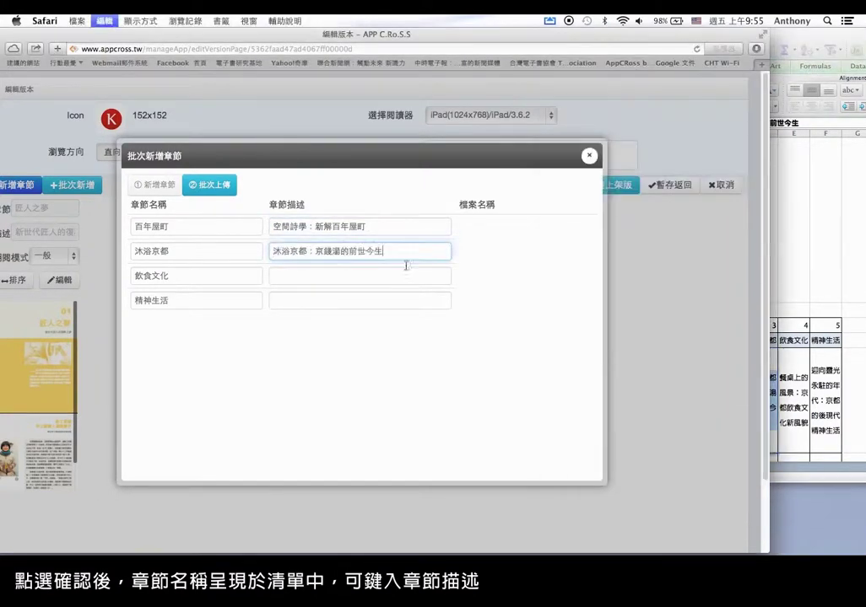
- Copy 餐桌上的風景：京都飲食文化新風貌 from the Excel sheet into the 飲食文化 chapter's description
left_click(793, 400)
left_click_drag(793, 400, 779, 378)
key("super+c")
left_click(350, 279)
key("super+v")
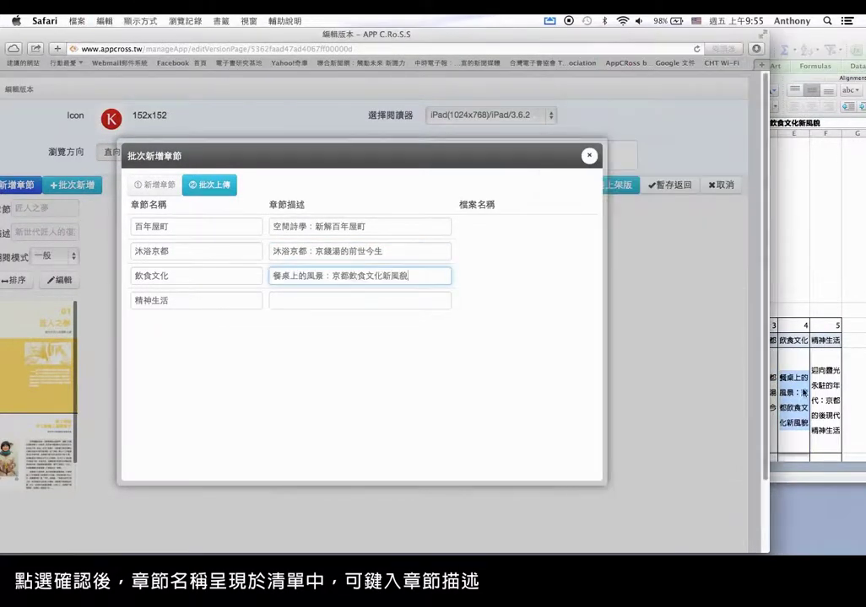
- Copy 迎向靈光永駐的年代：京都的後現代精神生活 from the Excel sheet into the 精神生活 chapter's description
left_click(841, 431)
left_click_drag(841, 431, 811, 371)
key("super+c")
key("super+Tab")
left_click(359, 301)
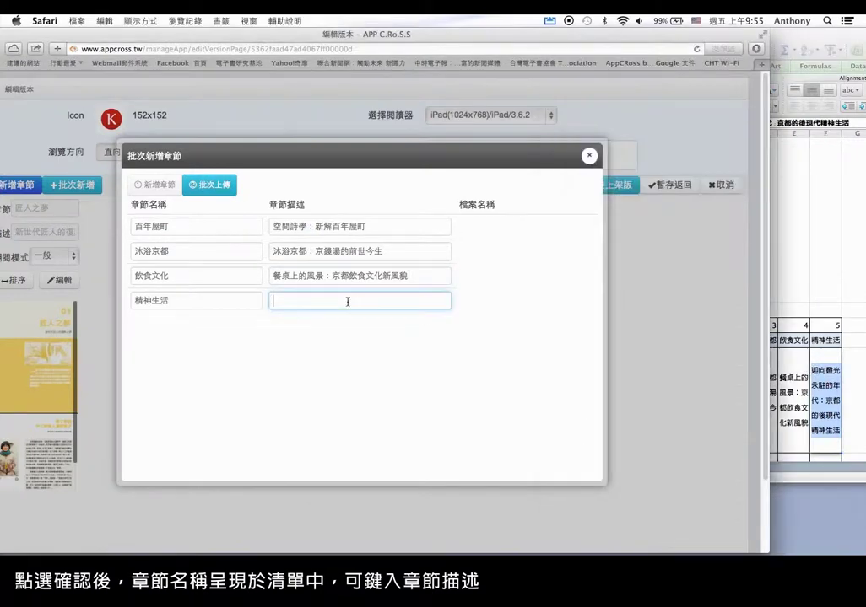
key("super+v")
- Batch-upload the source files 02.zip, 03.zip, 04.zip and 05.zip for the four listed chapters and add those chapters to the version
left_click(215, 191)
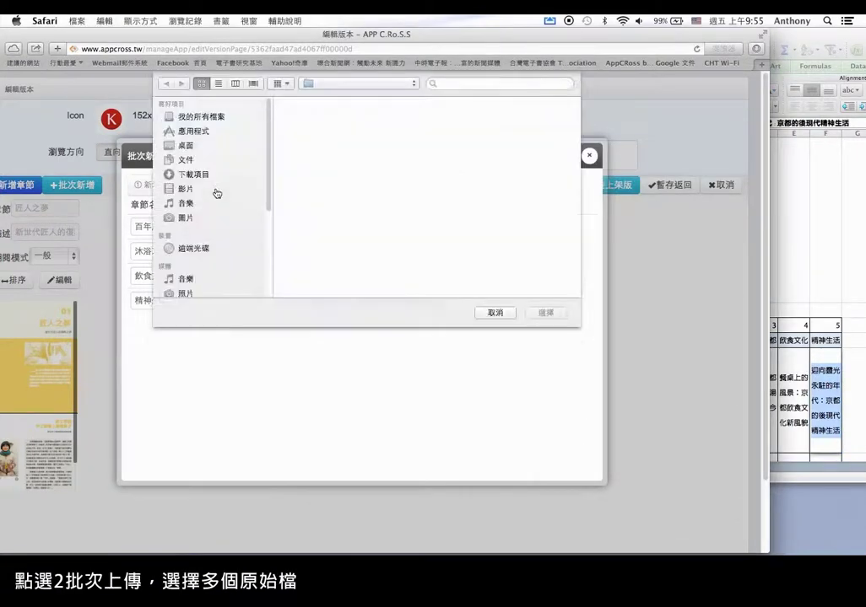
left_click(430, 124)
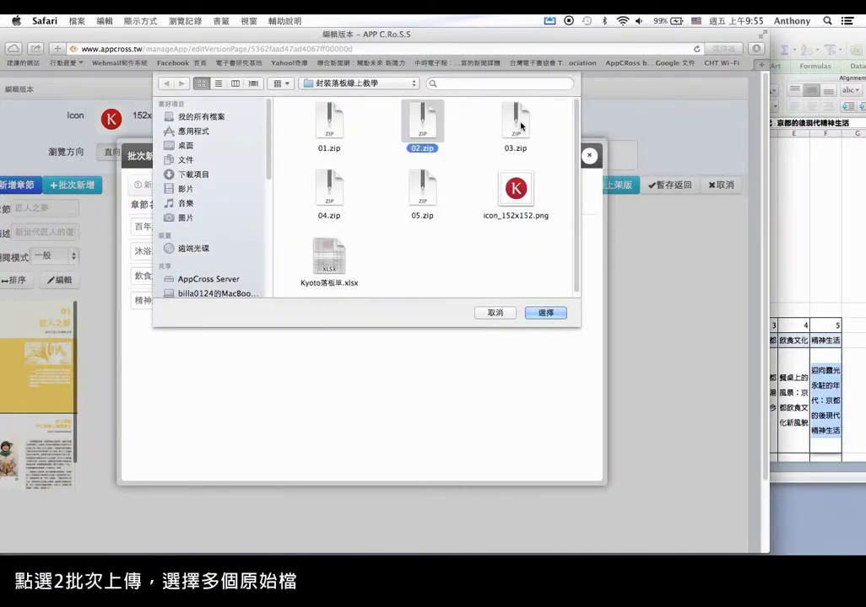
left_click(517, 120, "super")
left_click(430, 194, "super")
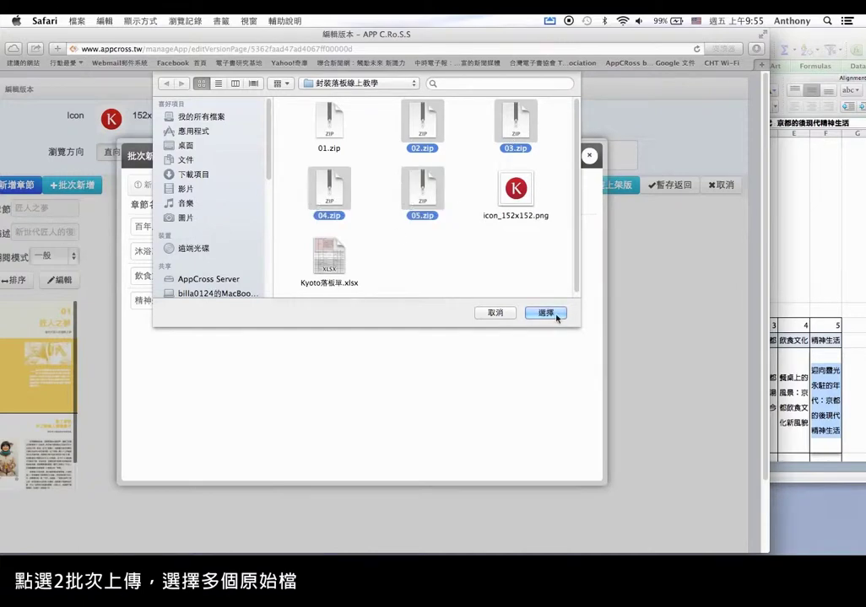
left_click(557, 313)
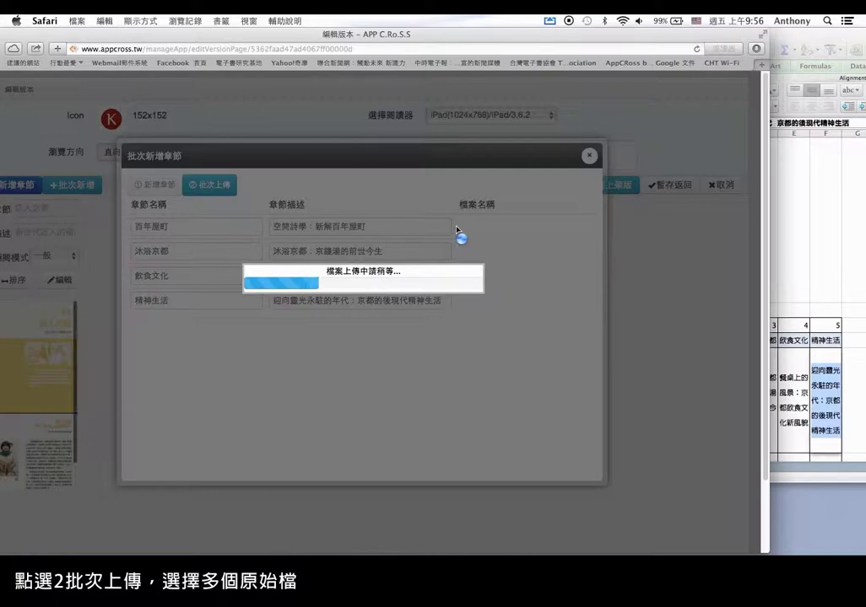
left_click_drag(426, 35, 498, 27)
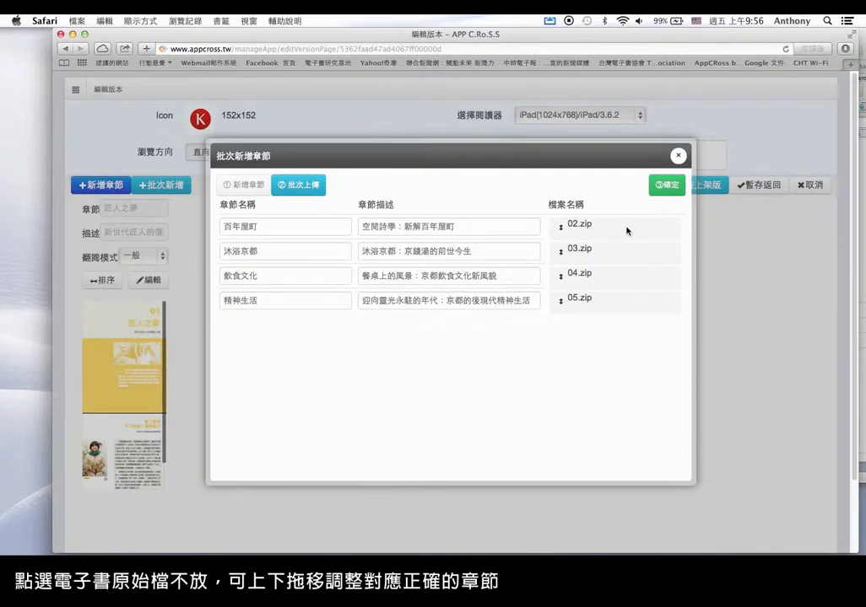
mouse_move(627, 229)
left_mouse_down()
mouse_move(640, 234)
mouse_move(614, 265)
mouse_move(641, 293)
mouse_move(637, 323)
mouse_move(620, 302)
mouse_move(633, 239)
mouse_move(615, 225)
left_mouse_up()
left_click(666, 186)
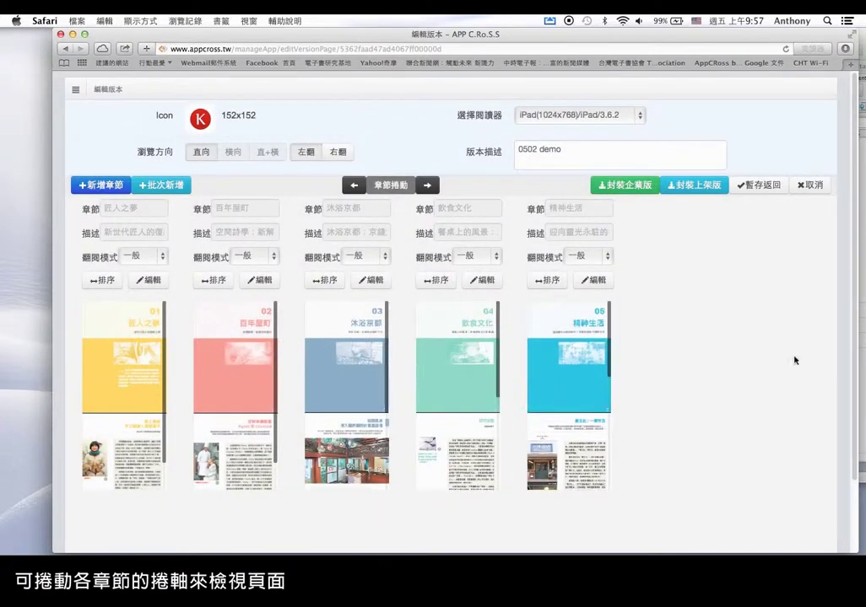
- Look through the chapter pages and rename the 匠人之夢 chapter as 01匠人之夢
scroll(853, 352, "down", 2)
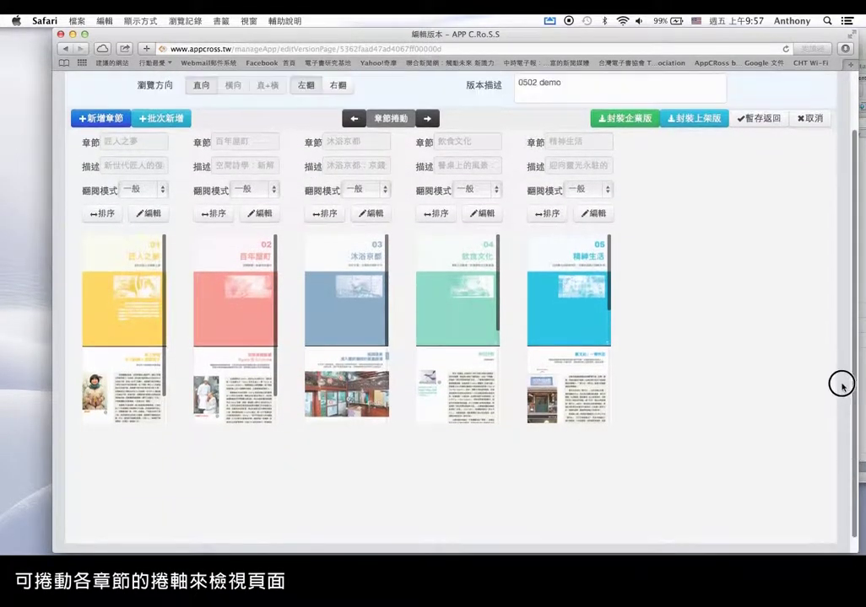
scroll(852, 391, "up", 2)
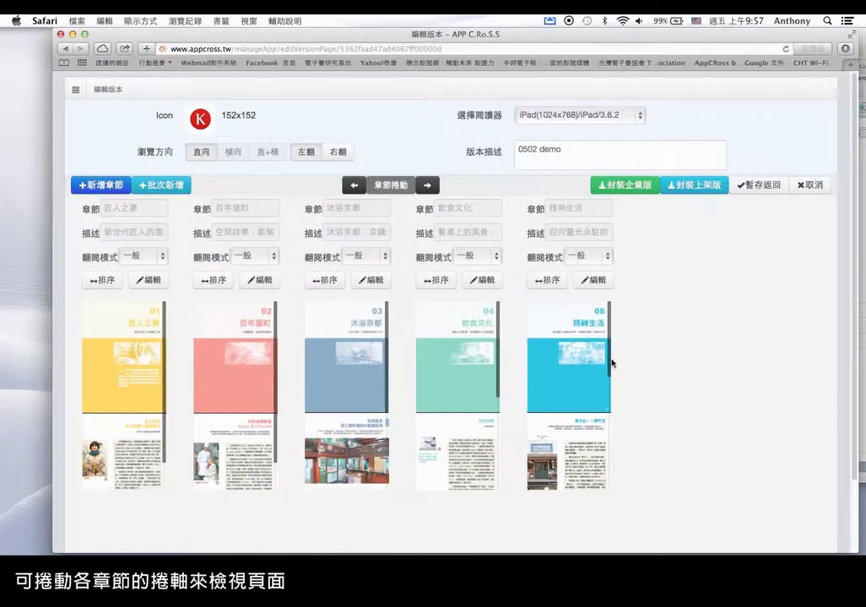
left_click_drag(609, 355, 609, 307)
left_click_drag(496, 351, 498, 325)
left_click(160, 284)
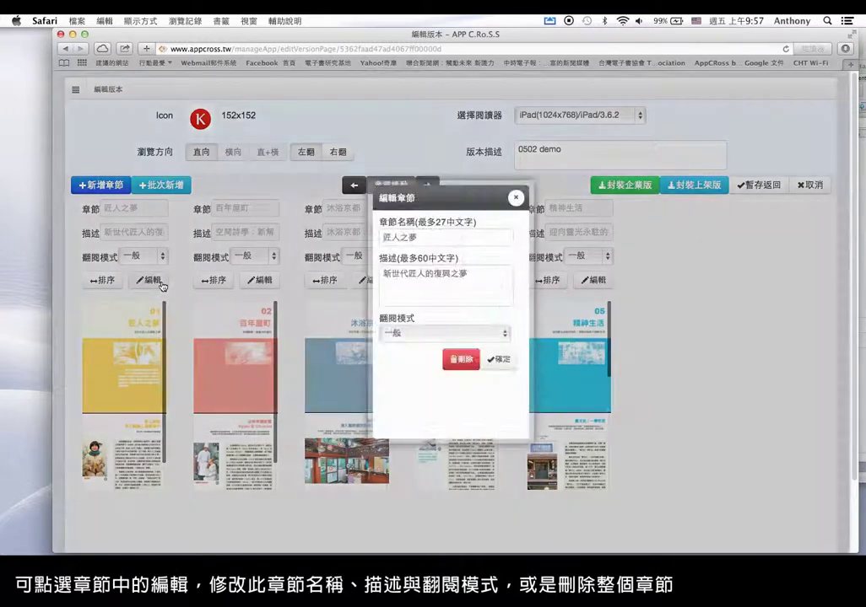
left_click(385, 237)
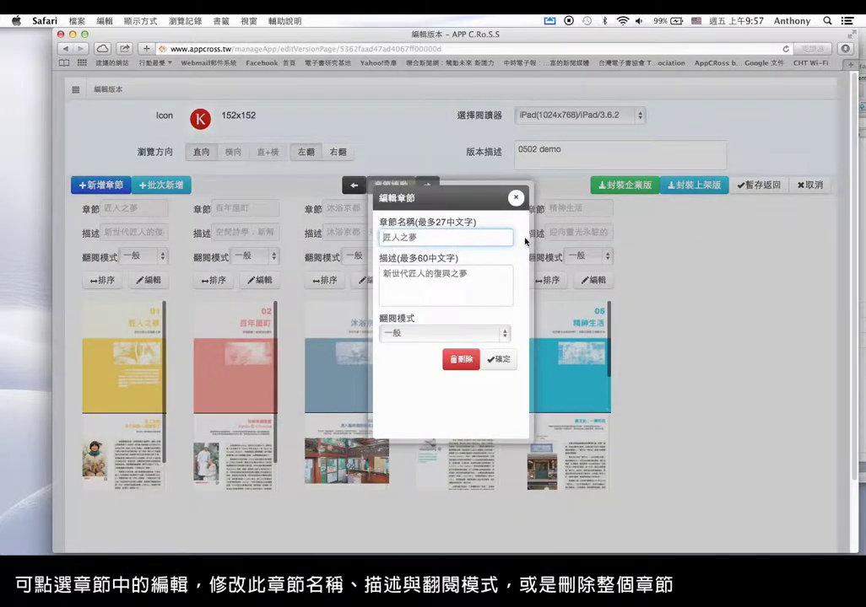
type("ㄉ")
left_click(503, 361)
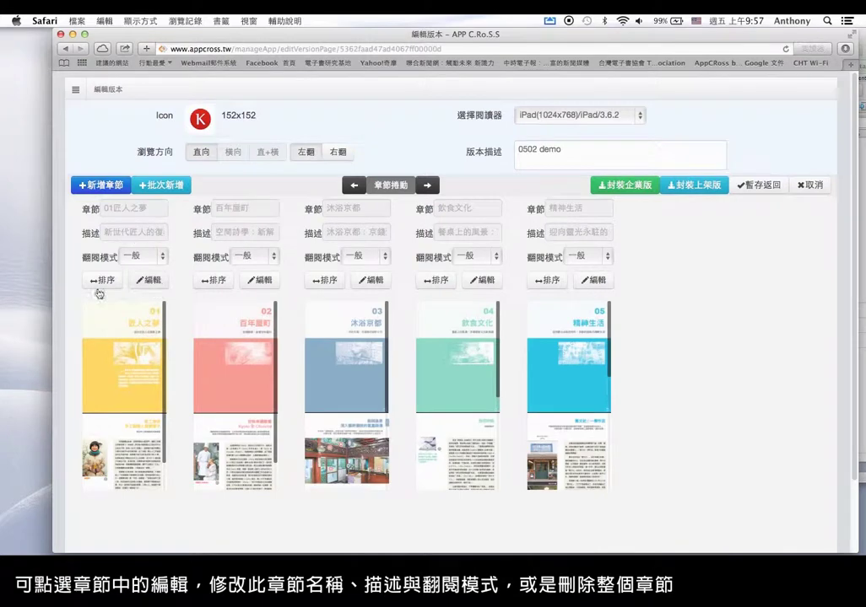
- Move the 01匠人之夢 chapter to third place and back, and its cover page into the 百年屋町 chapter and back
left_click_drag(94, 284, 381, 282)
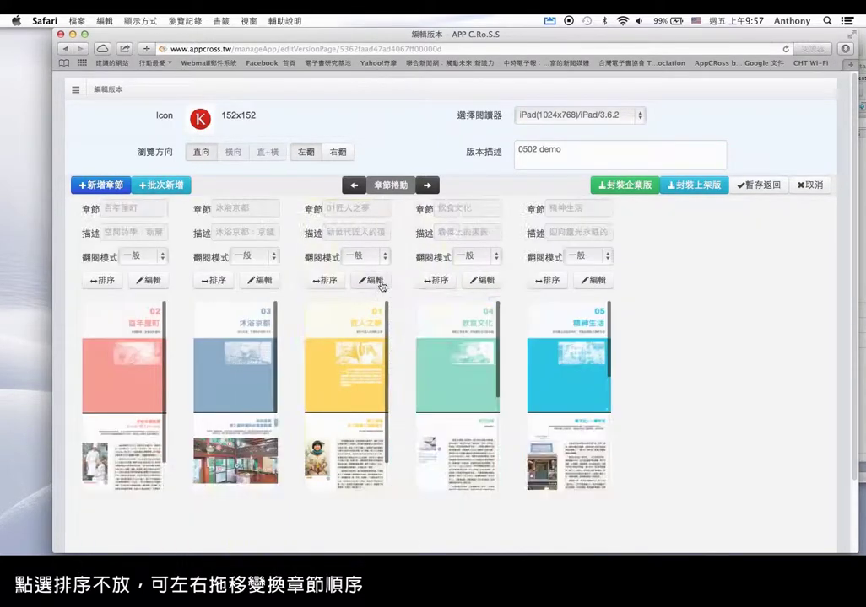
left_click_drag(192, 284, 81, 286)
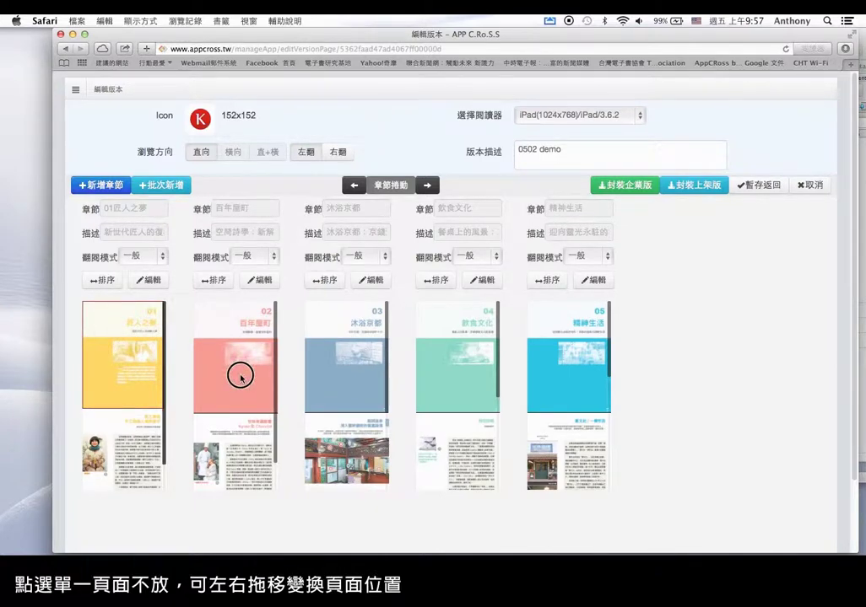
left_click_drag(122, 346, 262, 358)
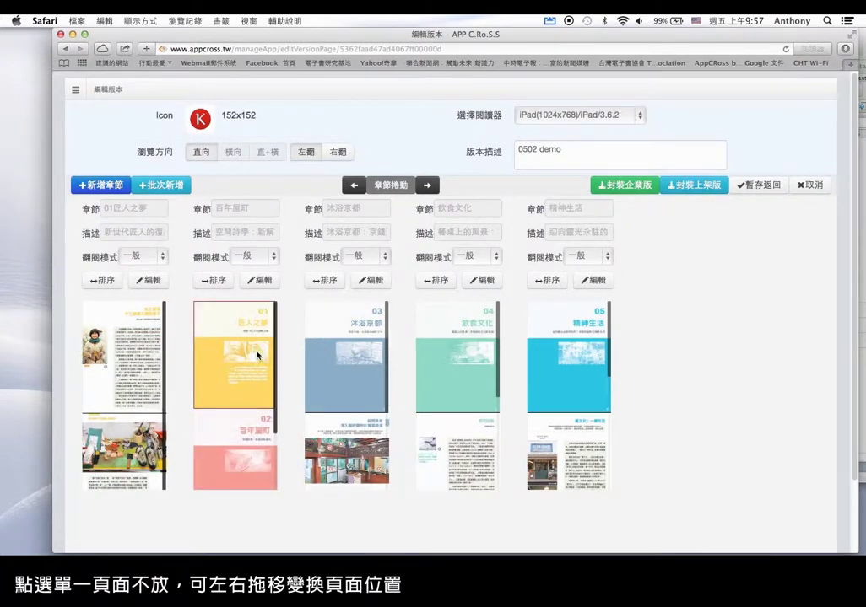
left_click_drag(260, 324, 126, 299)
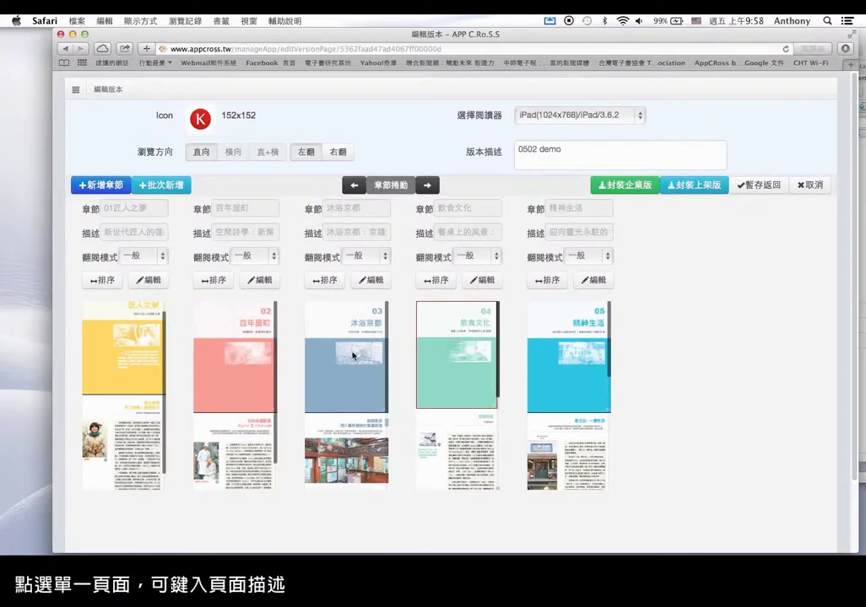
- Copy 新世代匠人的復興之夢 from the Excel sheet into the description of the 01匠人之夢 chapter's cover page and save it
left_click(140, 365)
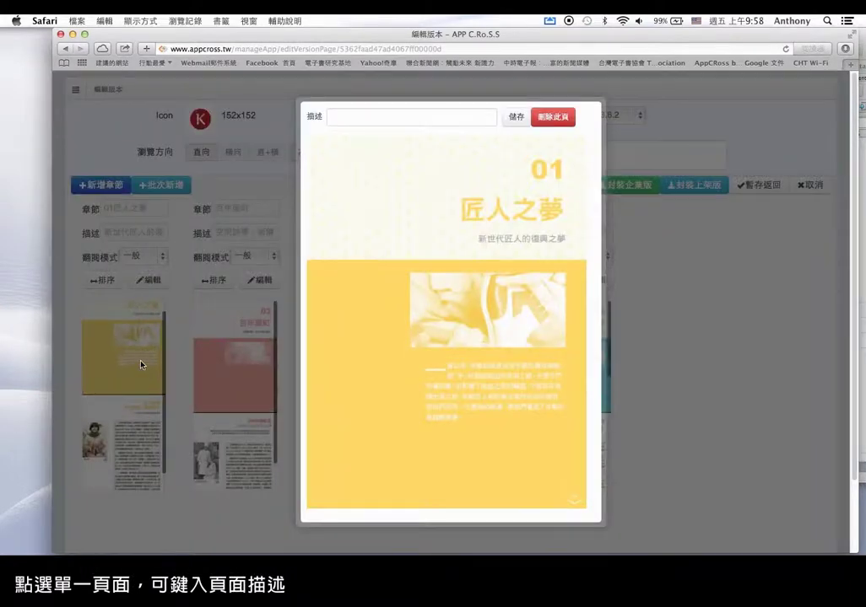
left_click(456, 117)
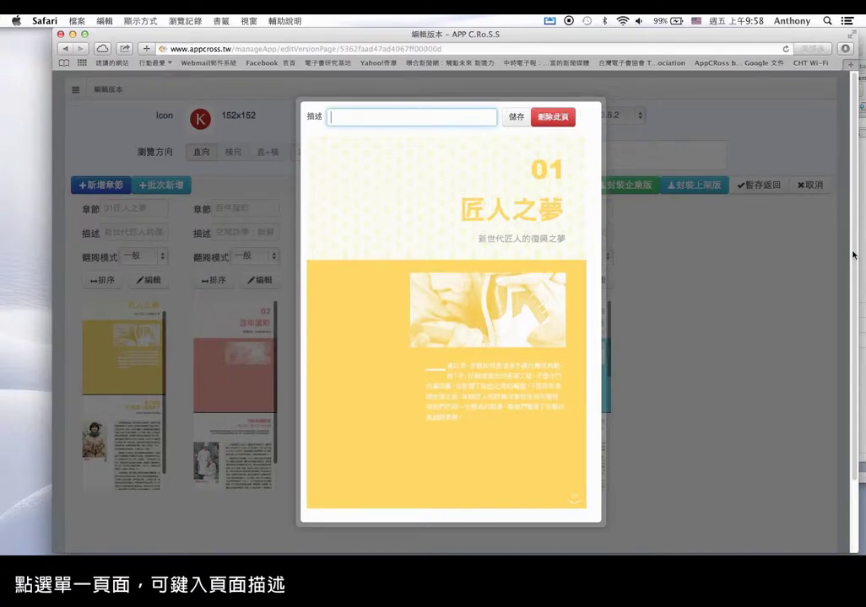
key("super+Tab")
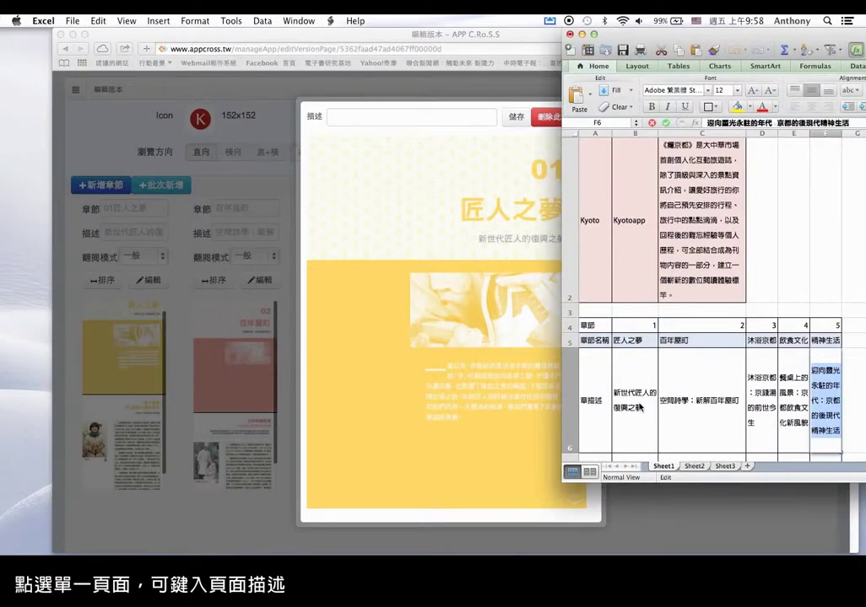
left_click(636, 400)
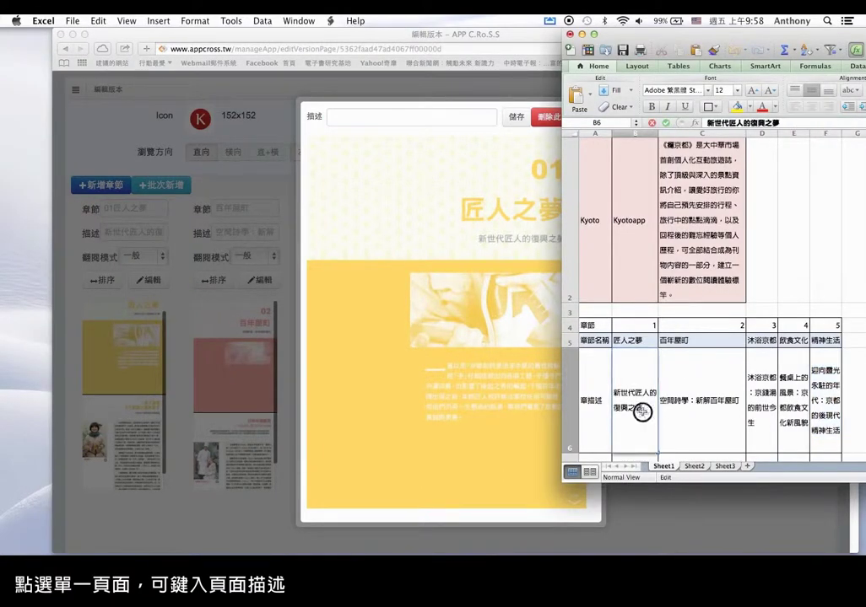
key("super+c")
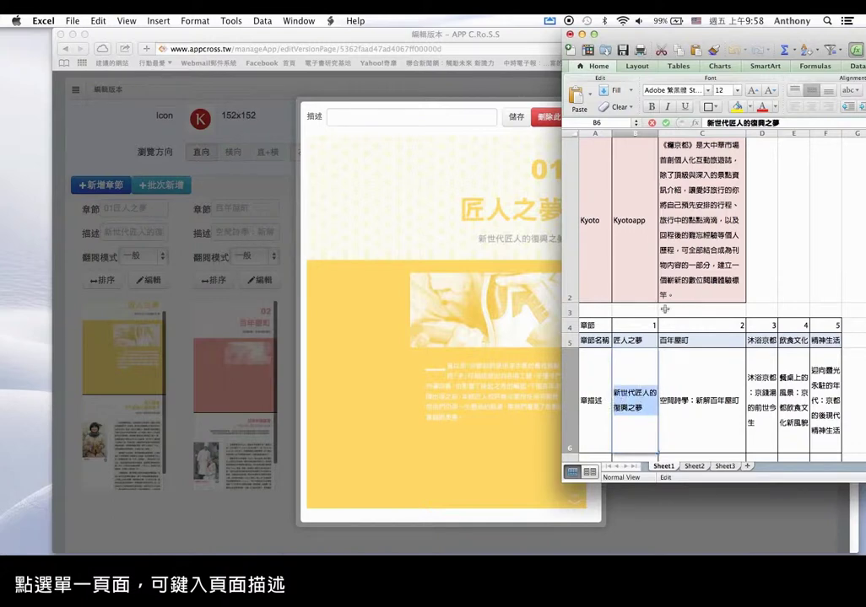
left_click(415, 122)
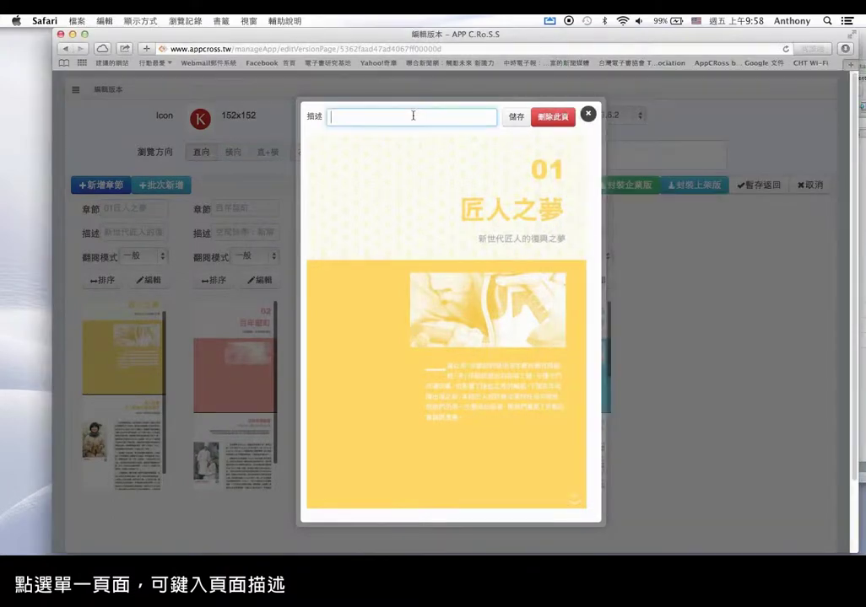
key("super+v")
left_click(514, 123)
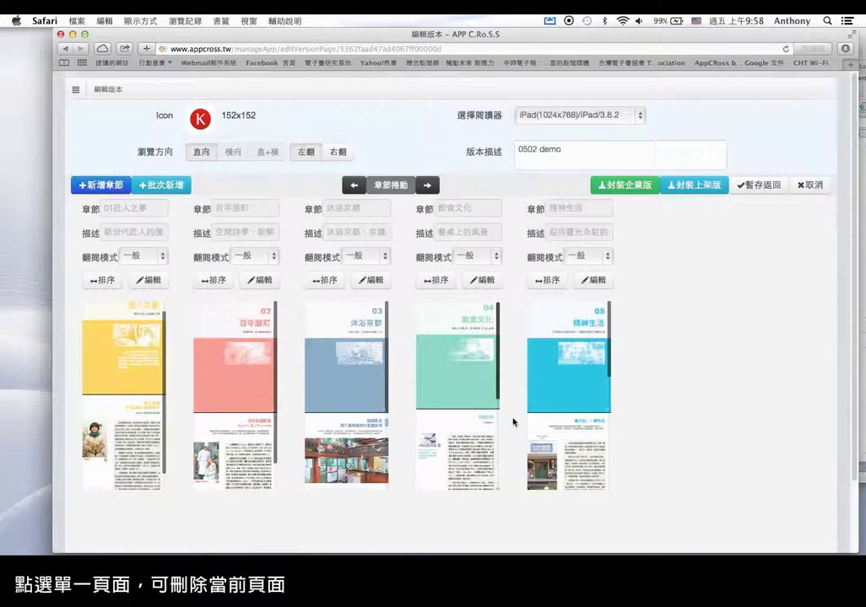
- Delete the Jazz Spot / YAMATOYA page with the brick-walled room photo from the 精神生活 chapter
scroll(456, 412, "down", 5)
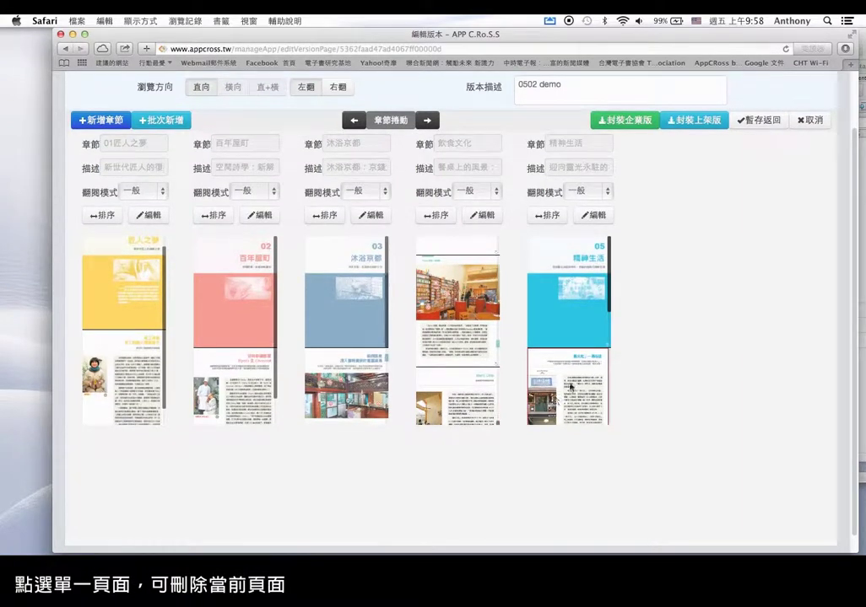
scroll(603, 354, "down", 5)
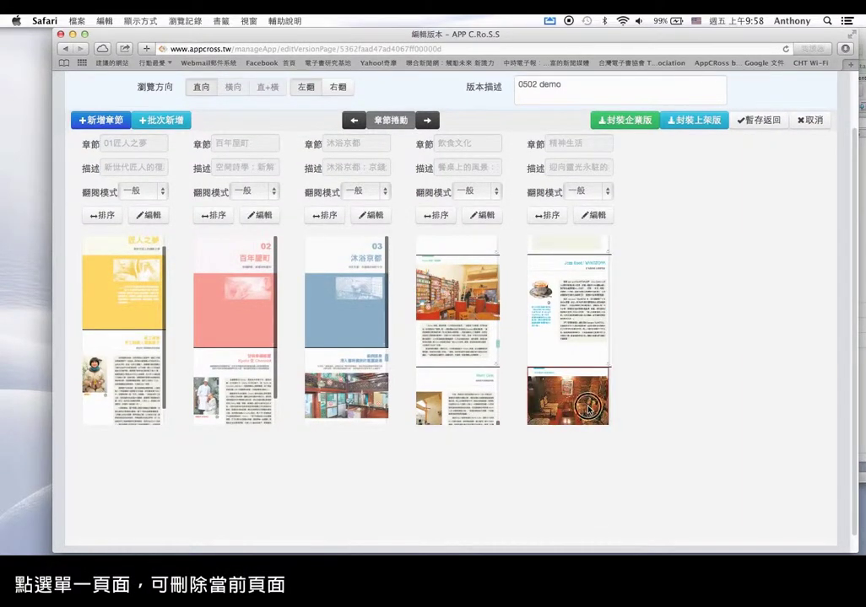
left_click(588, 409)
left_click(552, 117)
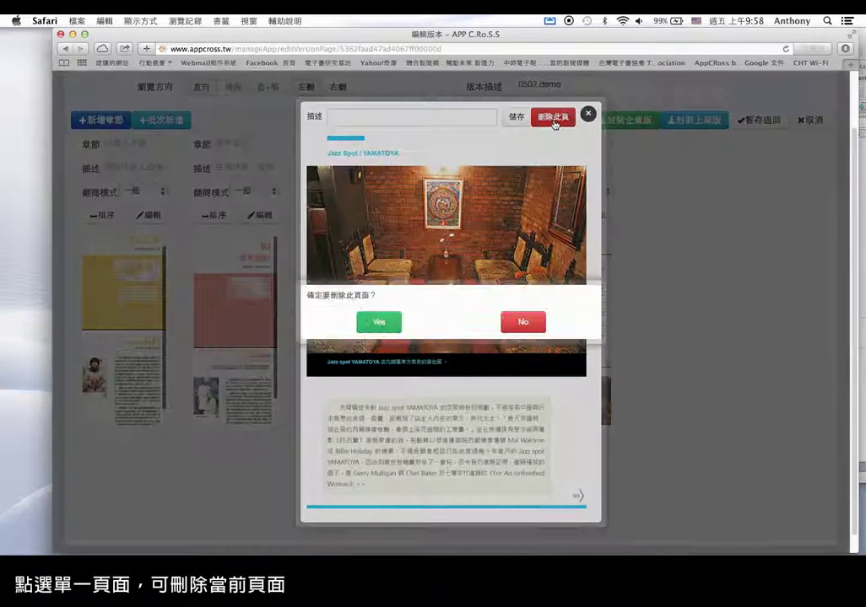
left_click(381, 330)
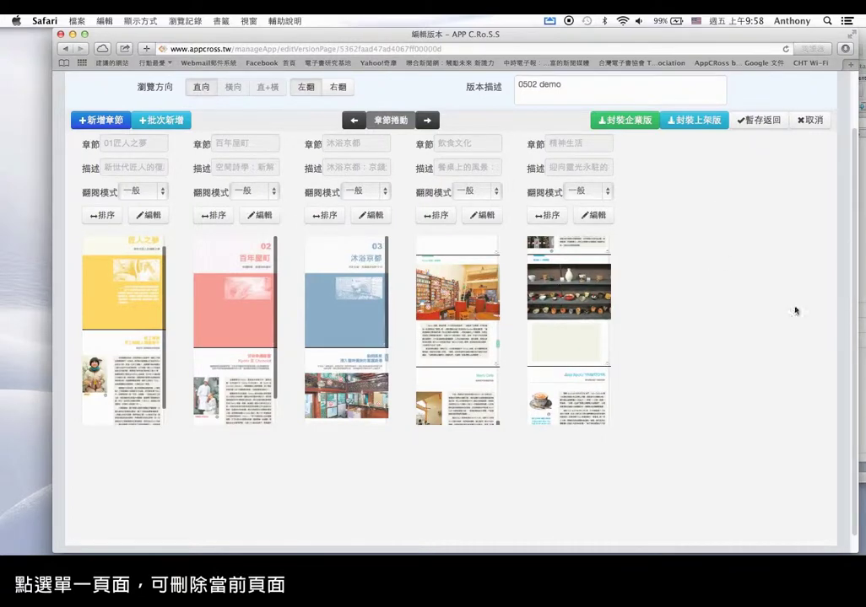
- Package the version as the enterprise edition (封裝企業版) and dismiss the packaging progress dialog once it finishes
scroll(850, 240, "up", 3)
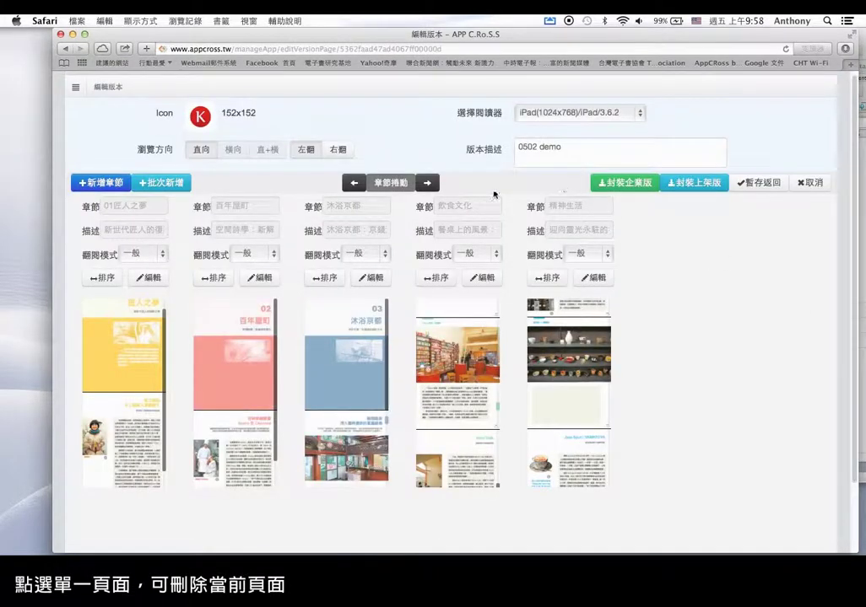
left_click(429, 187)
left_click(626, 191)
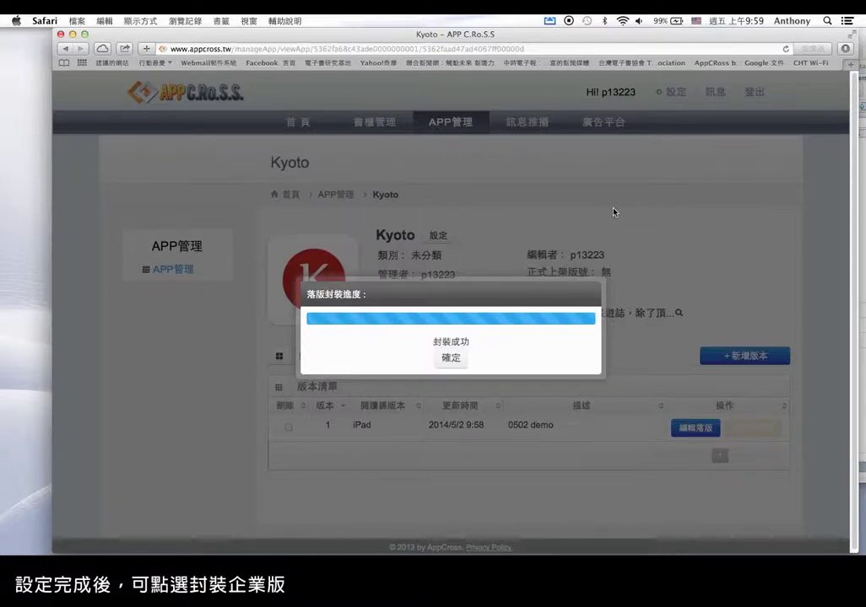
left_click(452, 366)
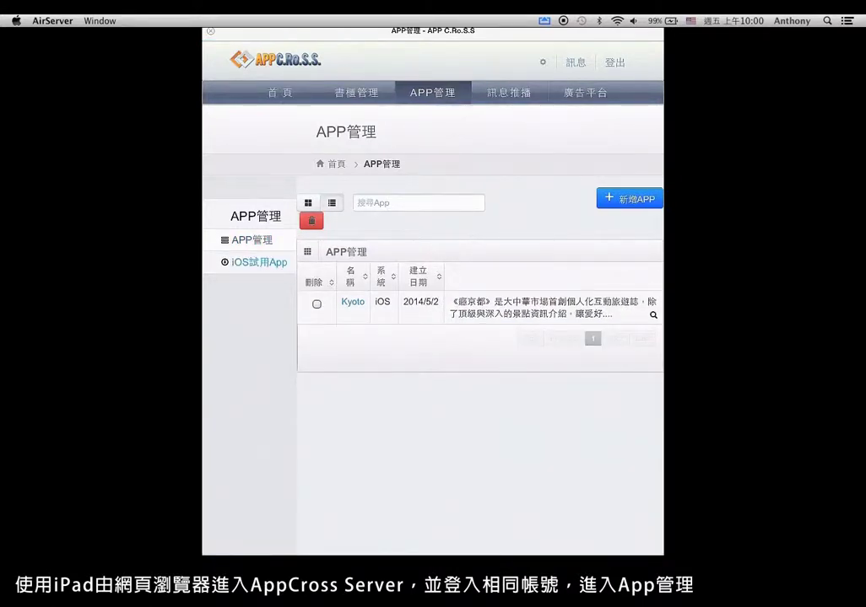
- On the iPad, open the Kyoto app's version list in AppCross and install version 1
left_click(352, 302)
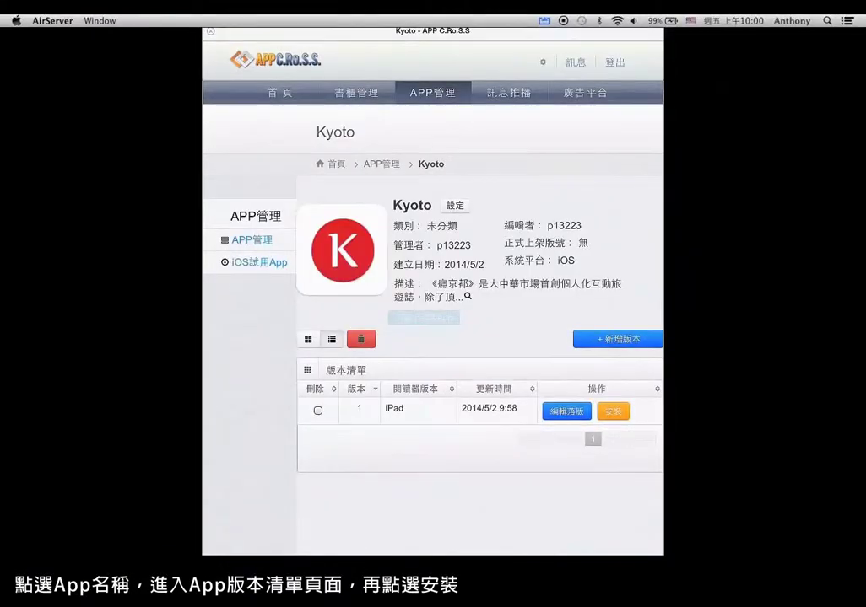
left_click(613, 411)
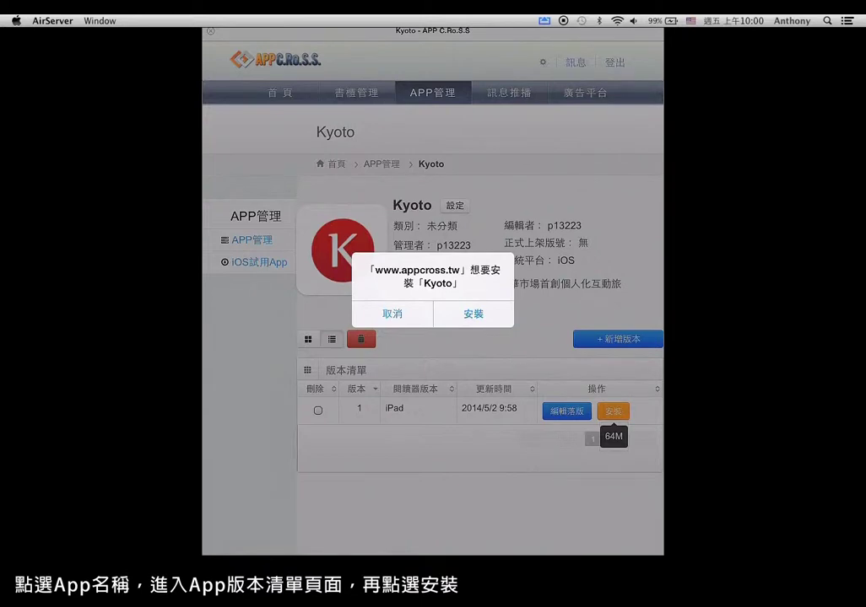
left_click(473, 314)
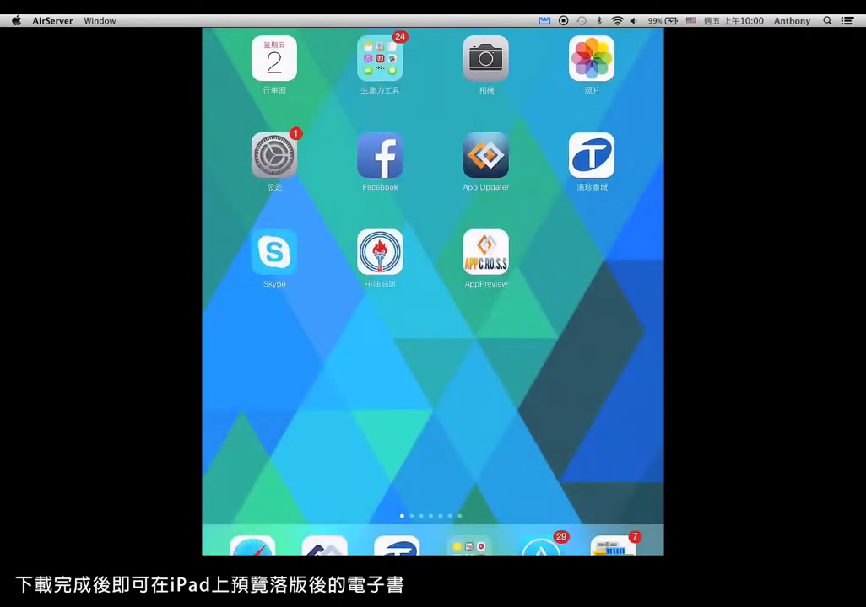